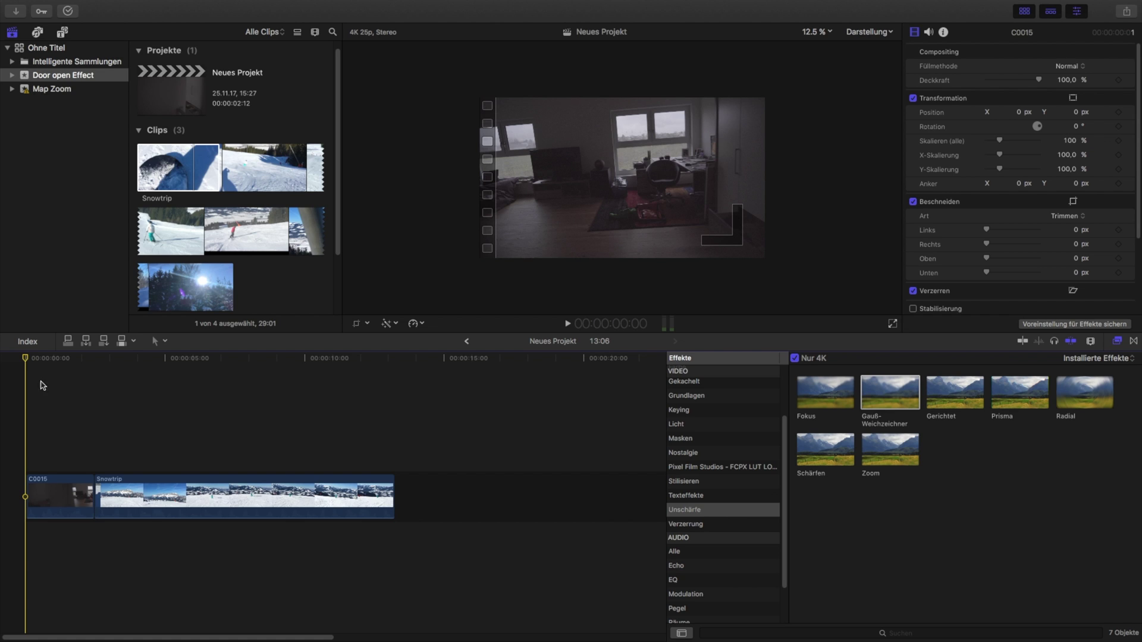
- Blade door clip C0015 at frame 22, just under one second in
{"action": "left_click_drag", "start_coordinate": [27, 359], "coordinate": [264, 370]}
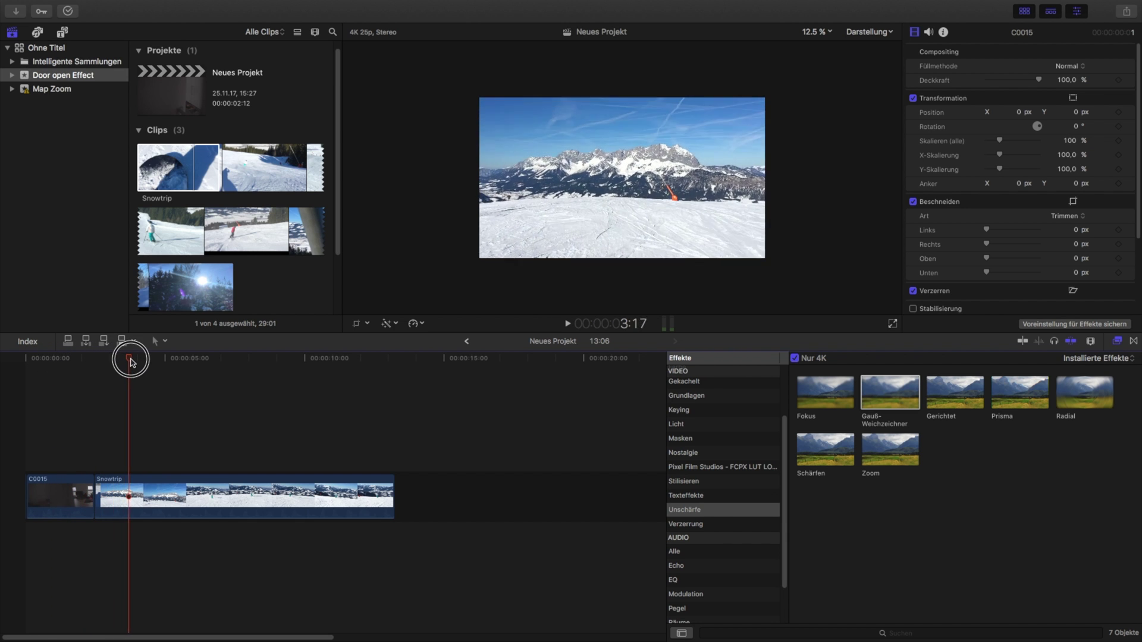
{"action": "left_click", "coordinate": [58, 496]}
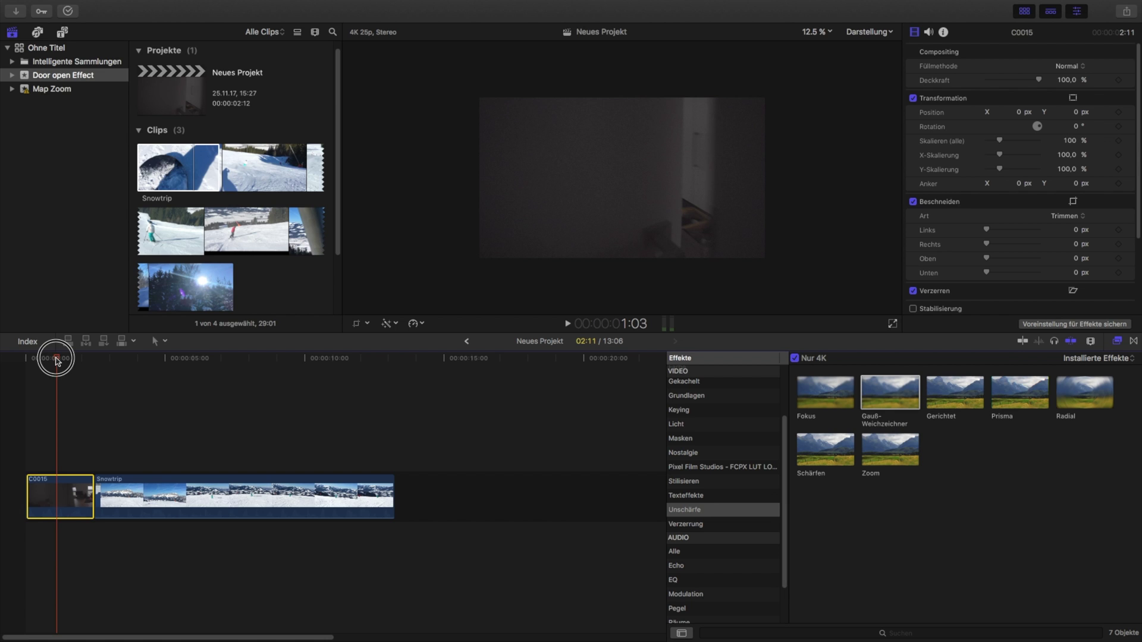
{"action": "left_click_drag", "start_coordinate": [56, 361], "coordinate": [52, 365]}
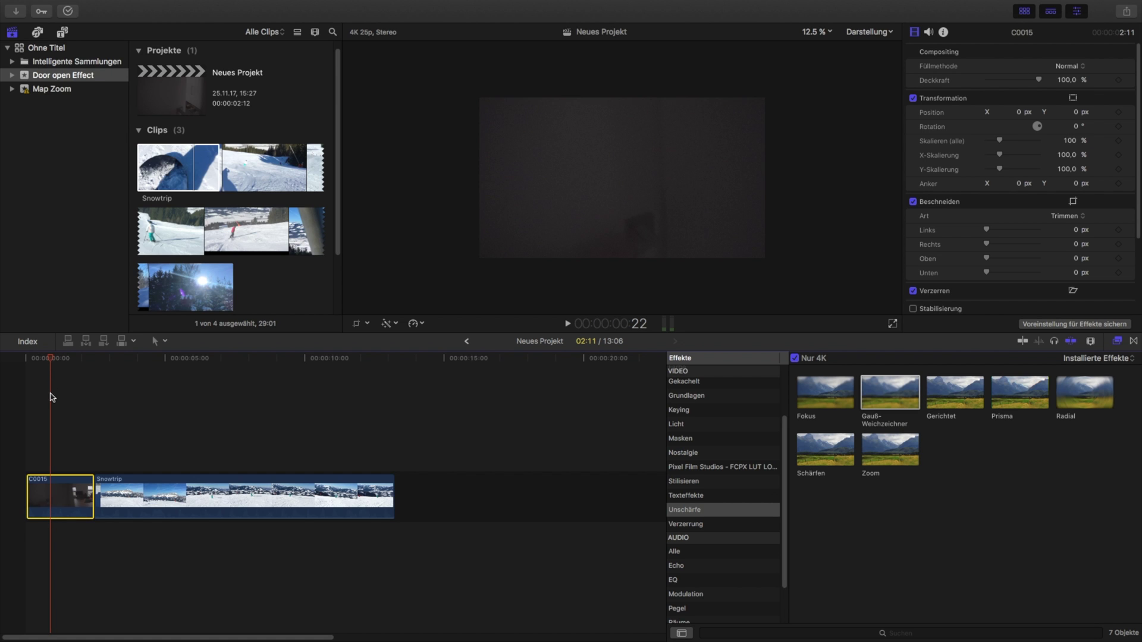
{"action": "key", "text": "b"}
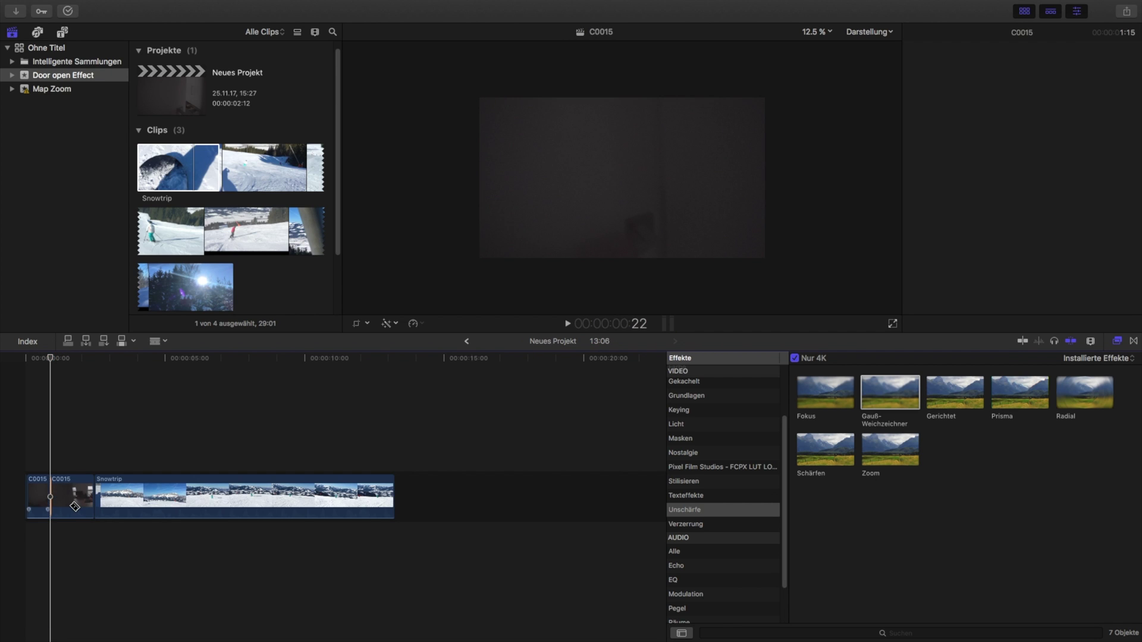
{"action": "key", "text": "super+b"}
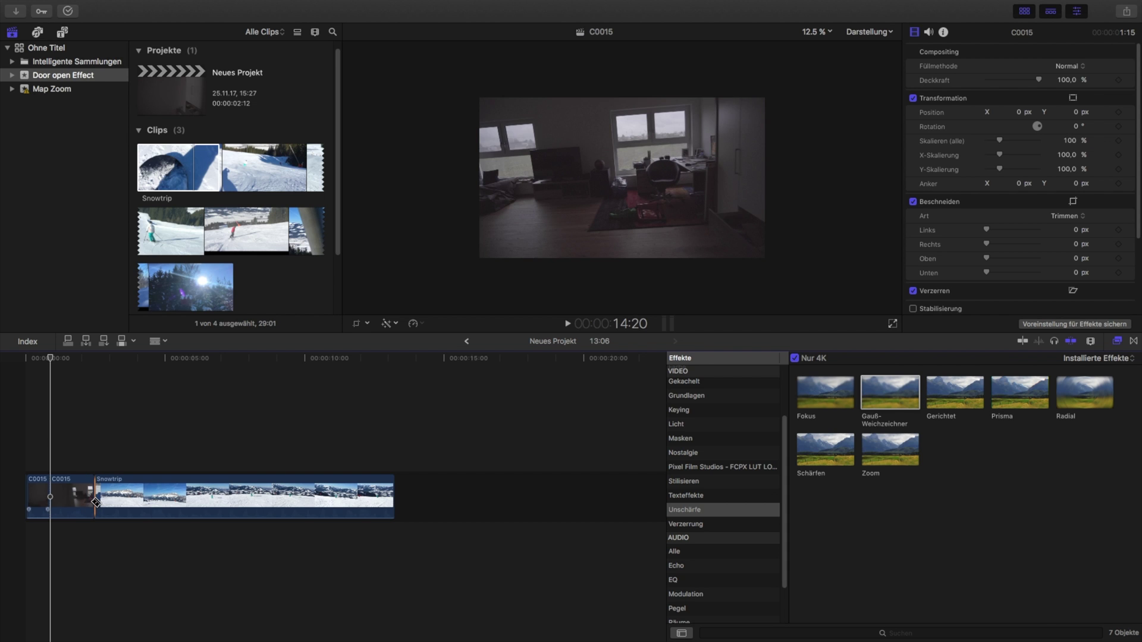
- Trim the second C0015 piece to 19 frames and play back the edit
{"action": "left_click", "coordinate": [58, 509]}
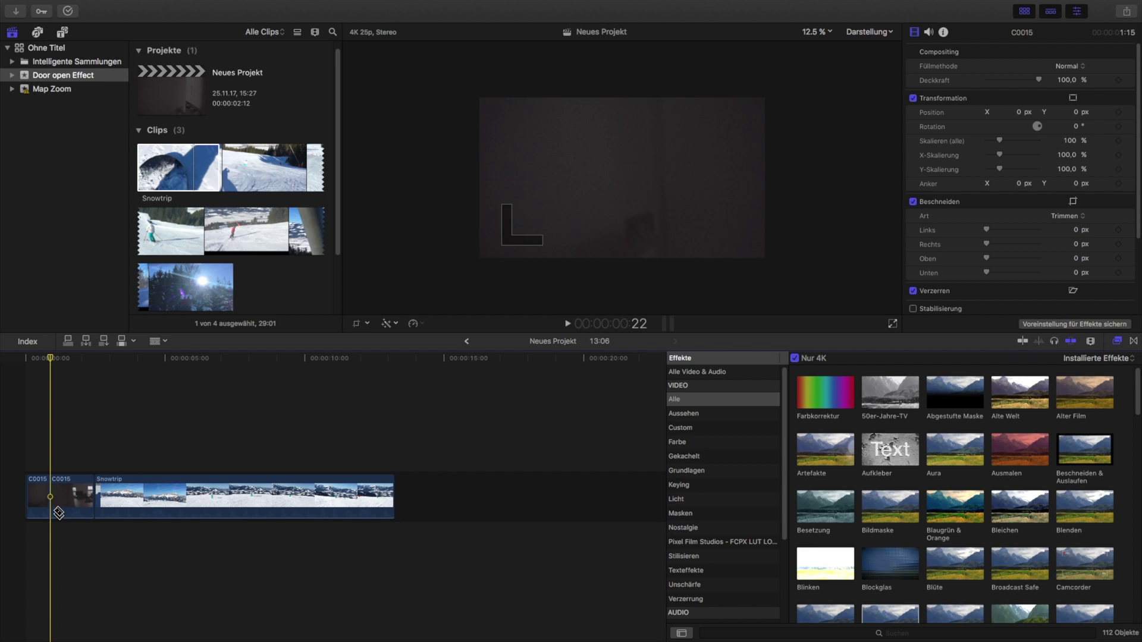
{"action": "left_click", "coordinate": [58, 513]}
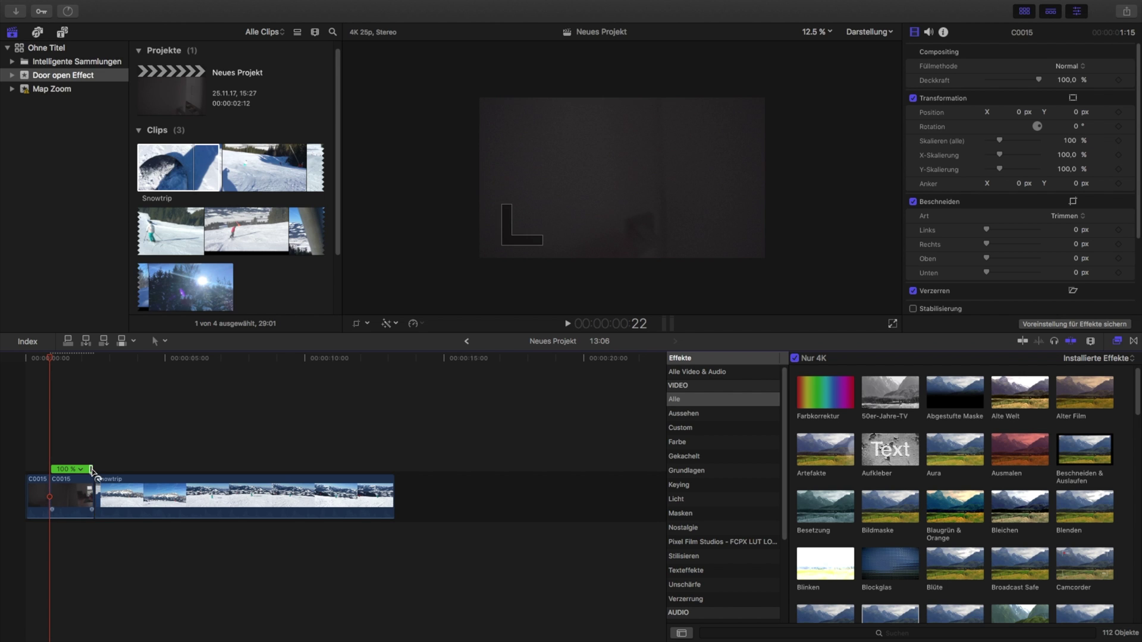
{"action": "left_click_drag", "start_coordinate": [94, 470], "coordinate": [68, 475]}
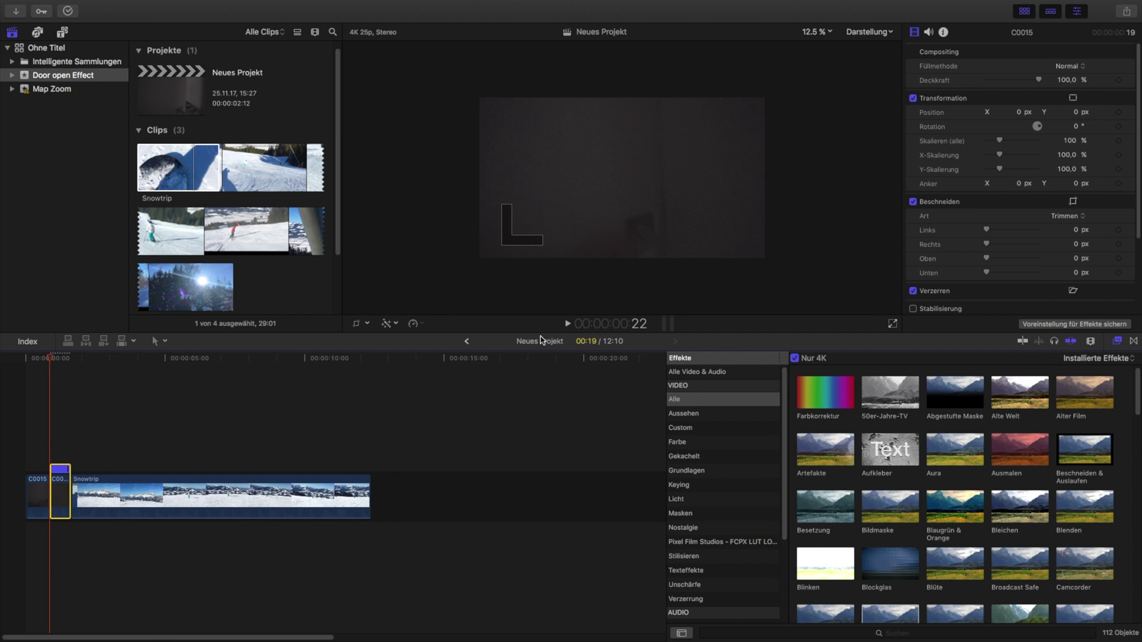
{"action": "key", "text": "space"}
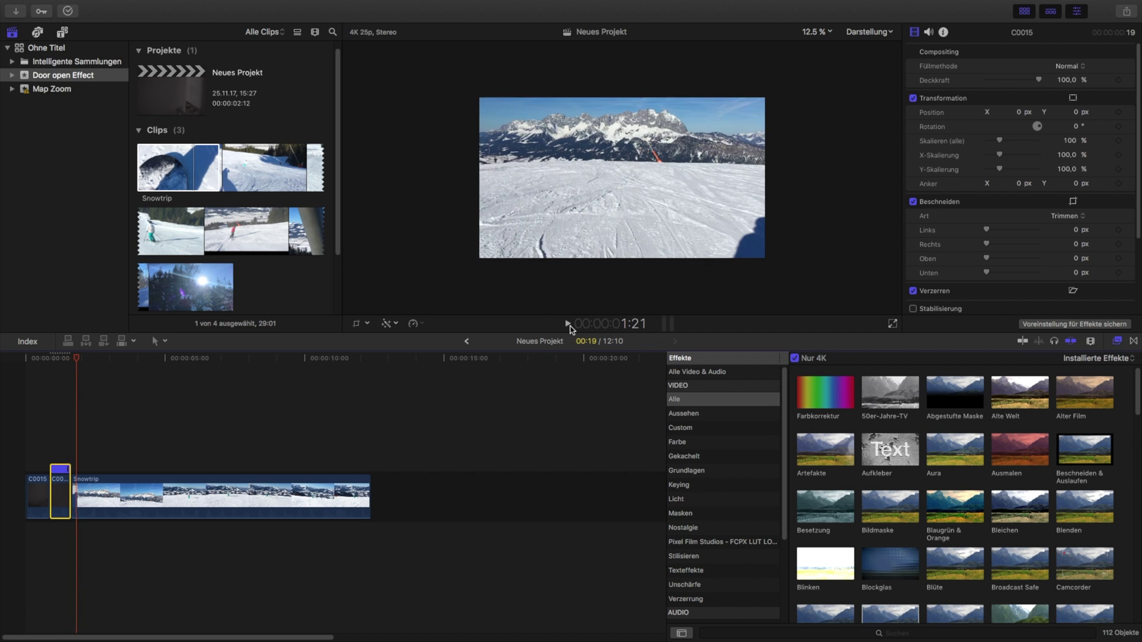
{"action": "left_click_drag", "start_coordinate": [75, 359], "coordinate": [54, 368]}
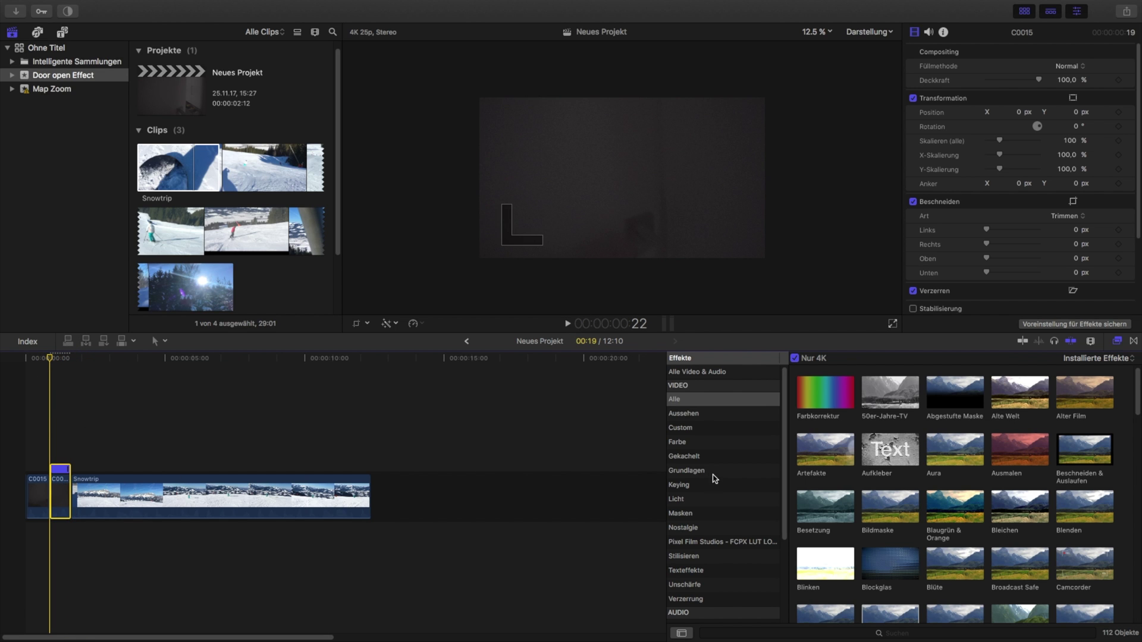
- Apply an inverted Zeichenmaske to the short door clip with Transform position and rotation keyframes
{"action": "left_click", "coordinate": [690, 515]}
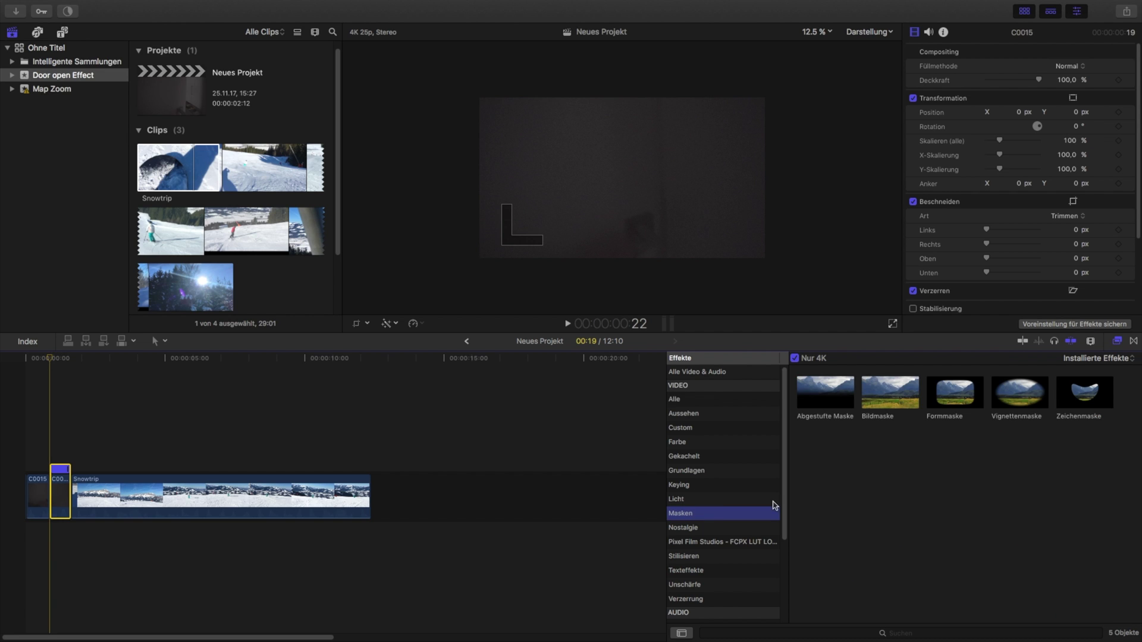
{"action": "left_click_drag", "start_coordinate": [1091, 399], "coordinate": [60, 506]}
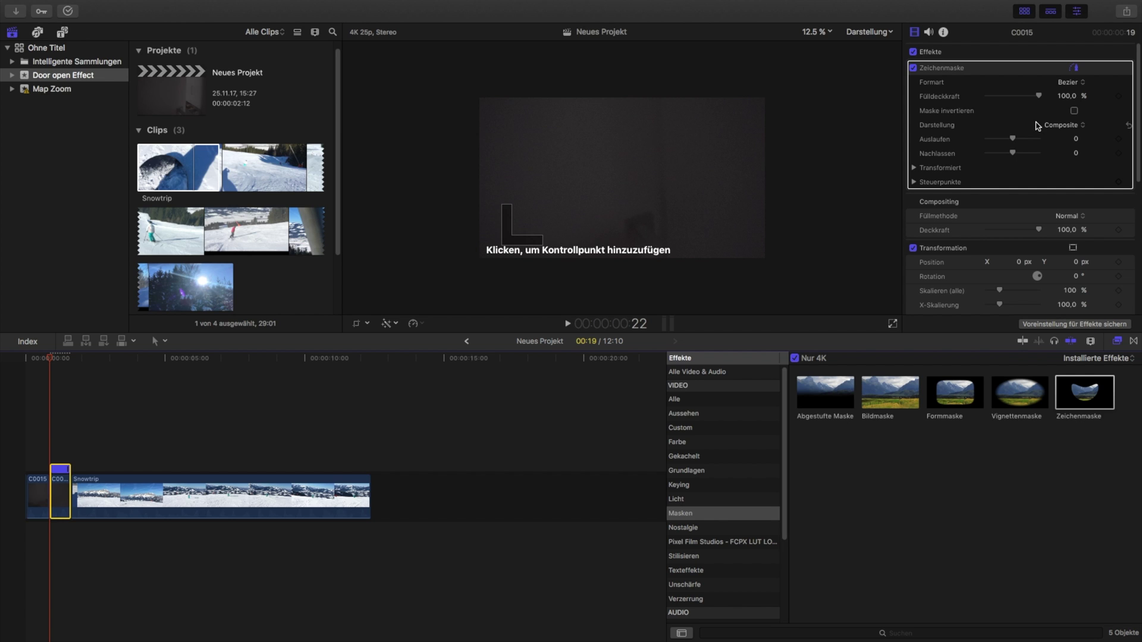
{"action": "scroll", "coordinate": [1125, 148], "scroll_direction": "down", "scroll_amount": 2}
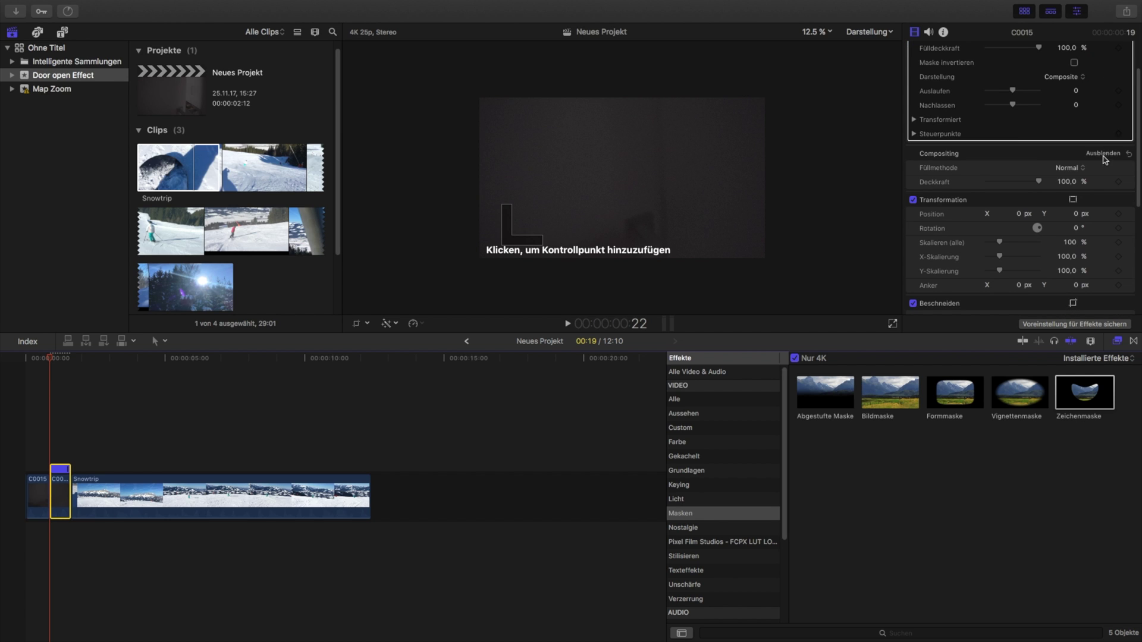
{"action": "left_click", "coordinate": [915, 120]}
{"action": "scroll", "coordinate": [1108, 143], "scroll_direction": "down", "scroll_amount": 1}
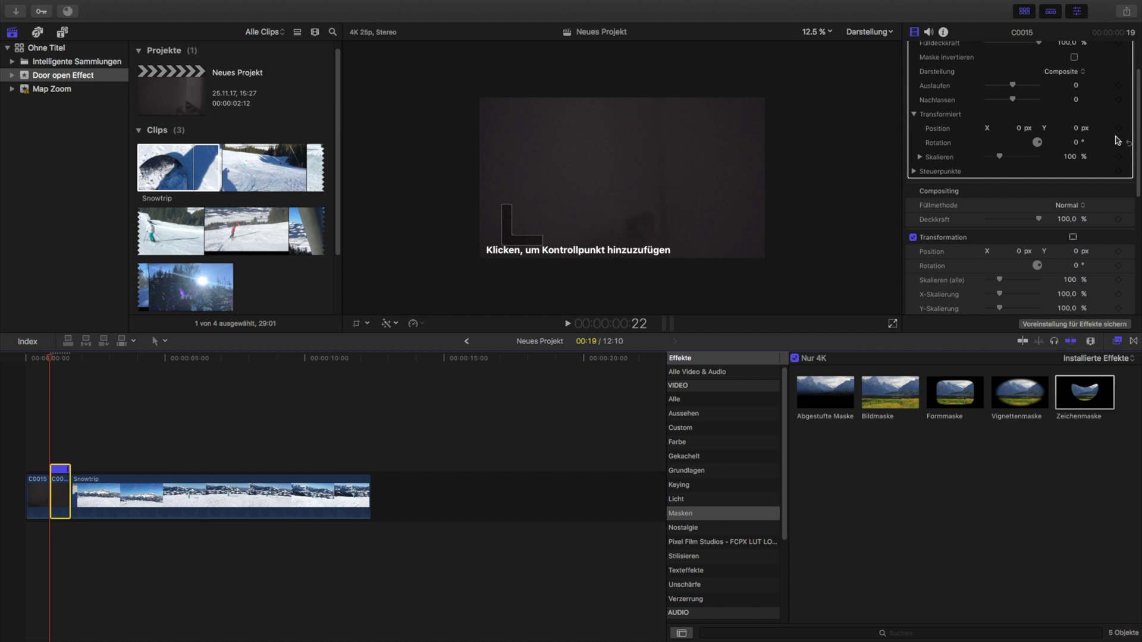
{"action": "left_click", "coordinate": [1120, 128]}
{"action": "left_click", "coordinate": [1119, 144]}
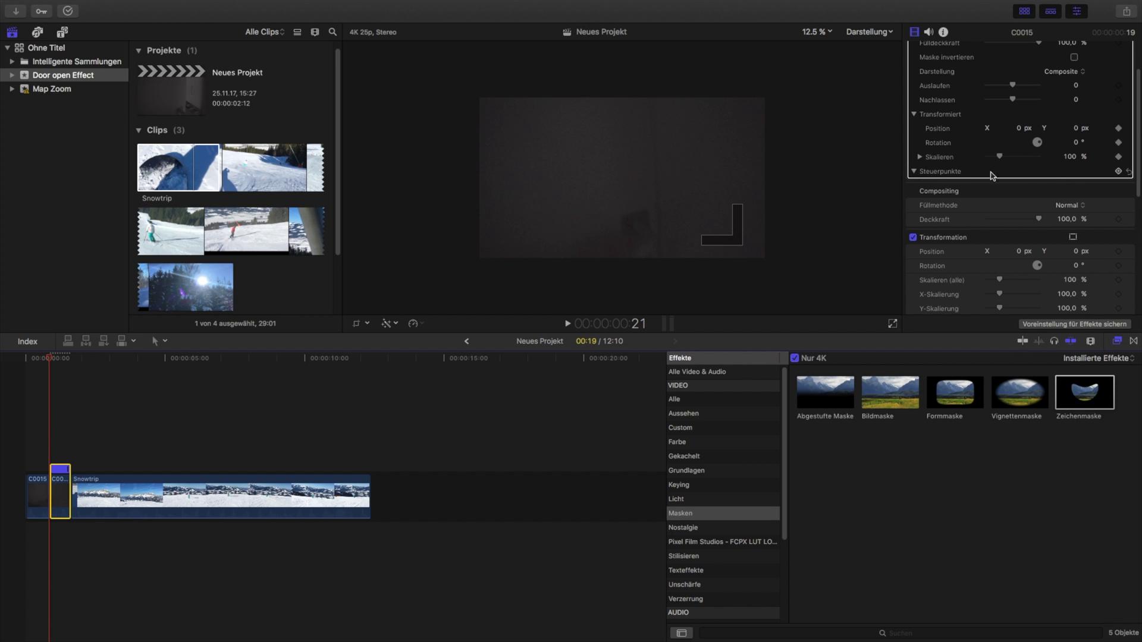
{"action": "key", "text": "Right"}
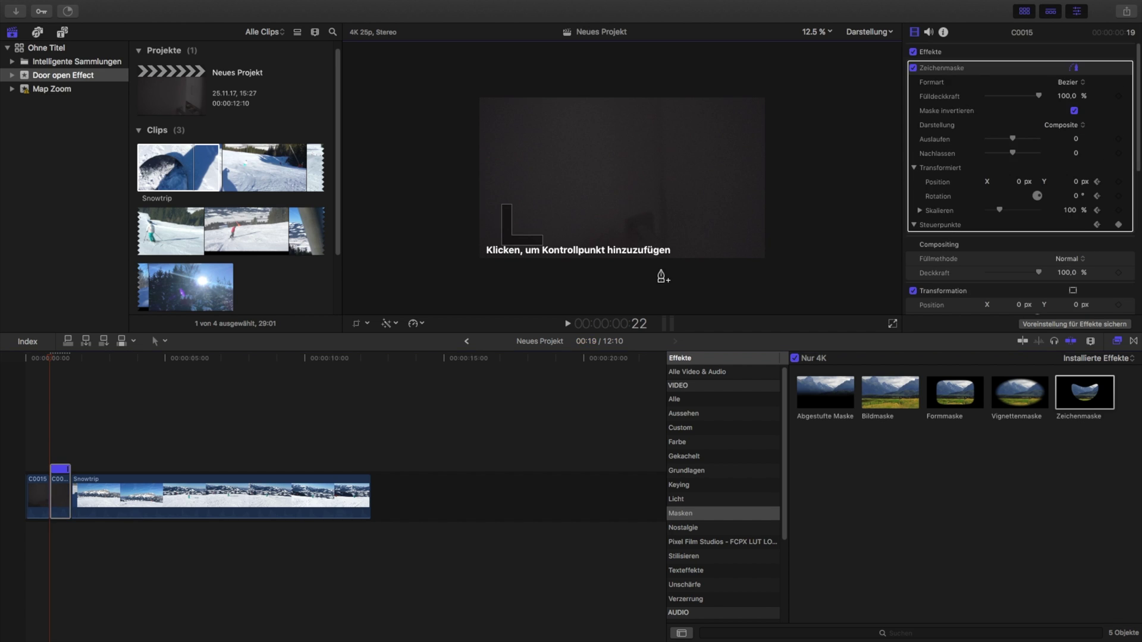
- Draw a closed Zeichenmaske shape as a thin vertical sliver in the door frame
{"action": "left_click", "coordinate": [661, 270]}
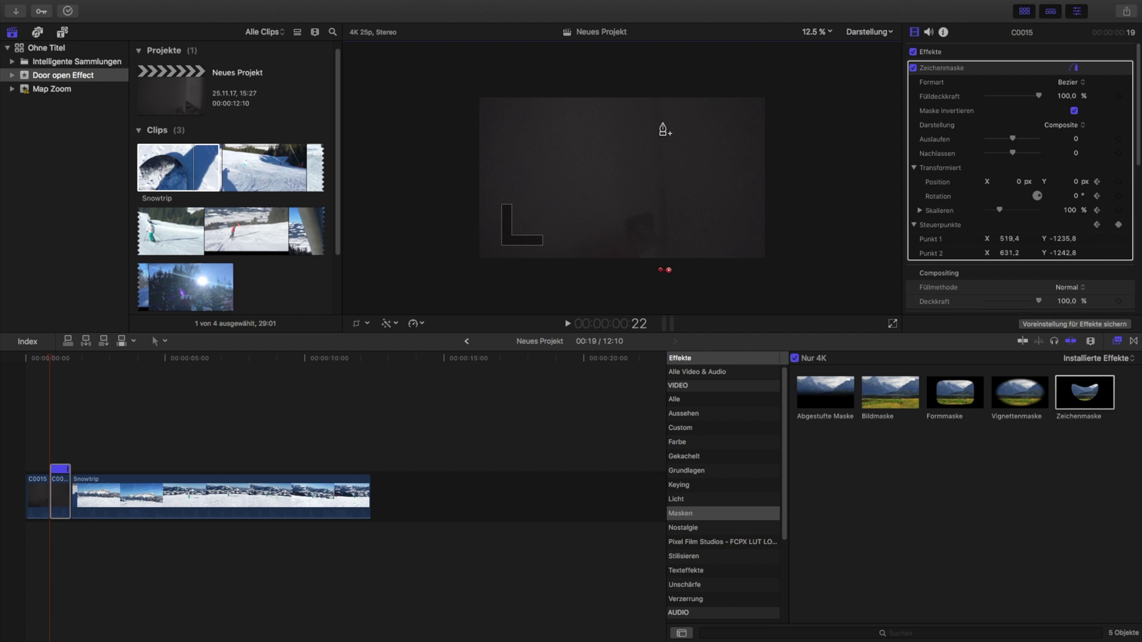
{"action": "left_click", "coordinate": [654, 85]}
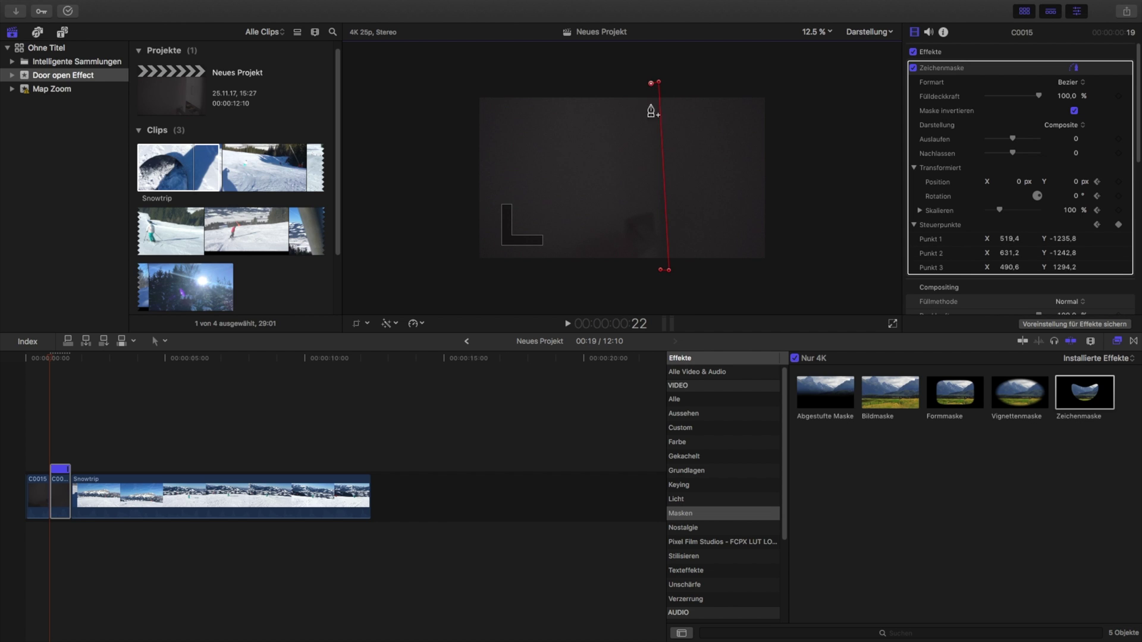
{"action": "left_click", "coordinate": [662, 269]}
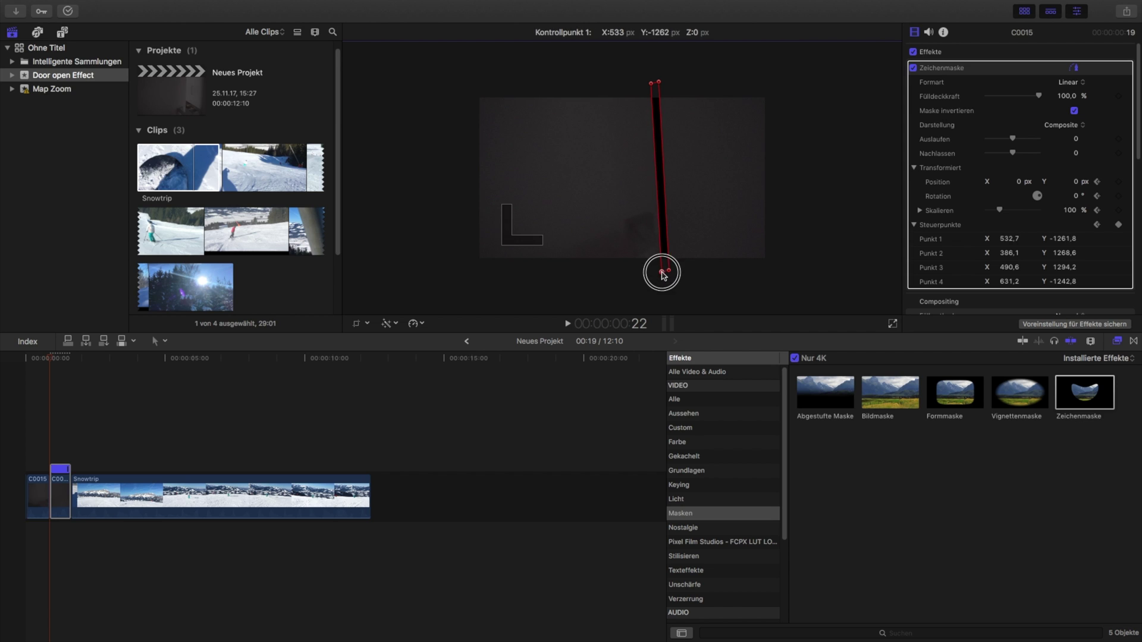
{"action": "left_click_drag", "start_coordinate": [662, 270], "coordinate": [664, 272]}
{"action": "left_click_drag", "start_coordinate": [654, 85], "coordinate": [658, 87]}
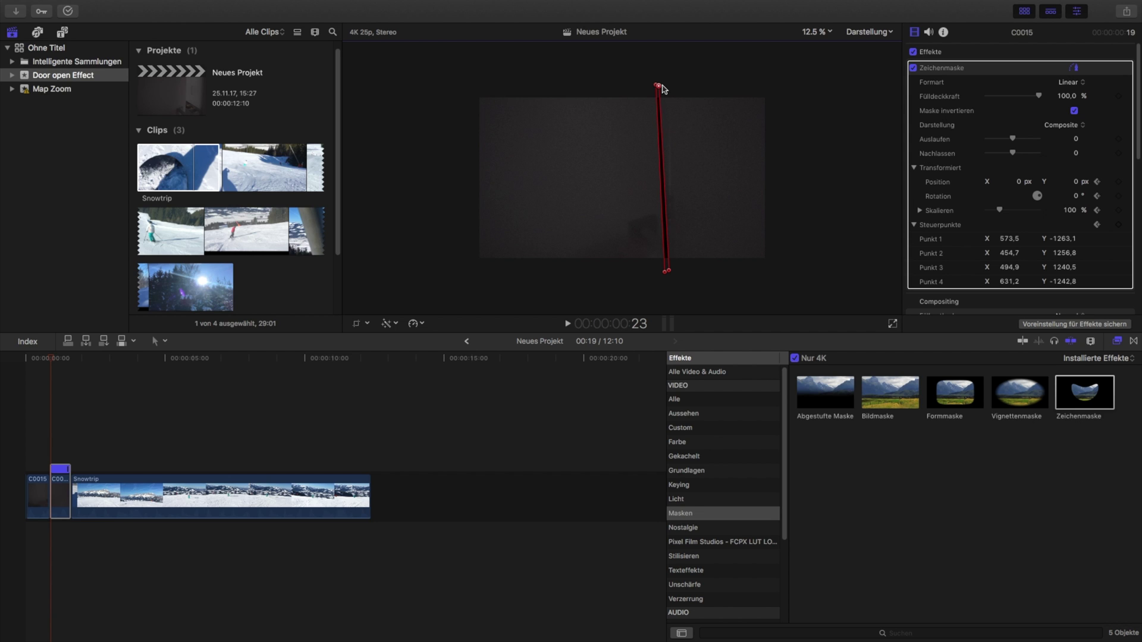
- Shift the top and bottom mask points right, forming a narrow strip
{"action": "left_click_drag", "start_coordinate": [657, 87], "coordinate": [669, 87]}
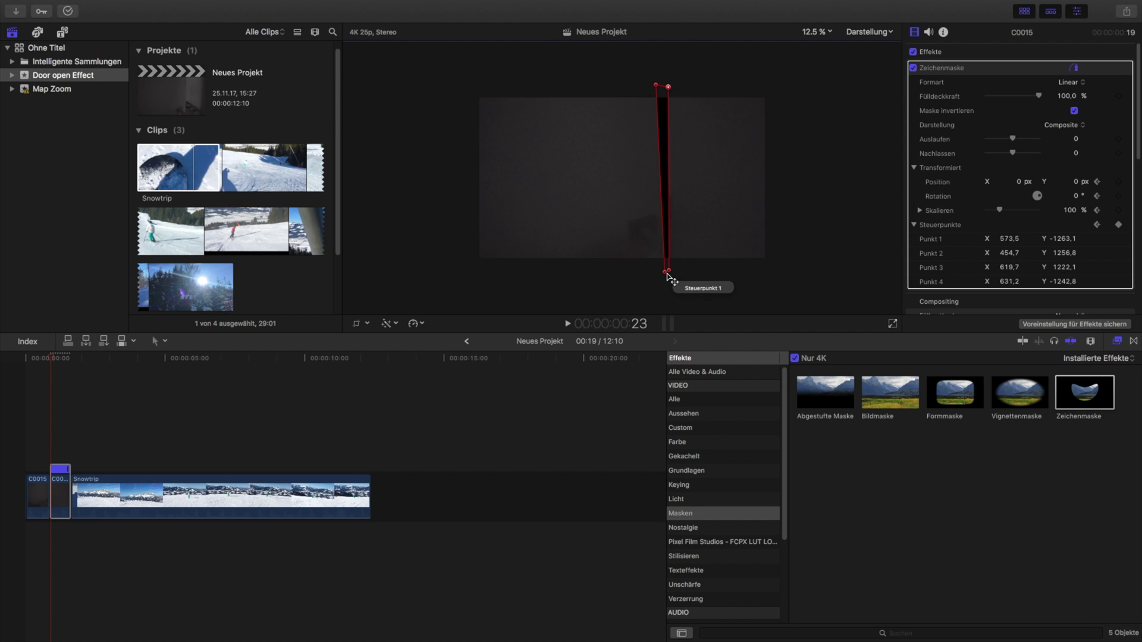
{"action": "left_click_drag", "start_coordinate": [669, 272], "coordinate": [671, 273]}
{"action": "left_click_drag", "start_coordinate": [657, 85], "coordinate": [667, 86]}
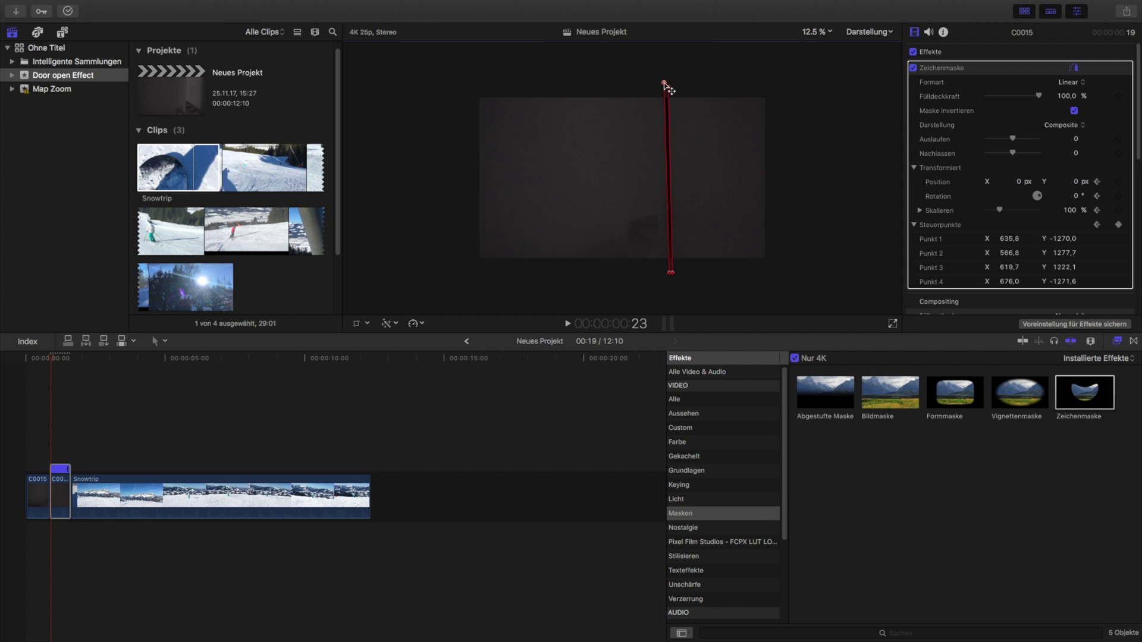
{"action": "left_click_drag", "start_coordinate": [665, 86], "coordinate": [676, 85]}
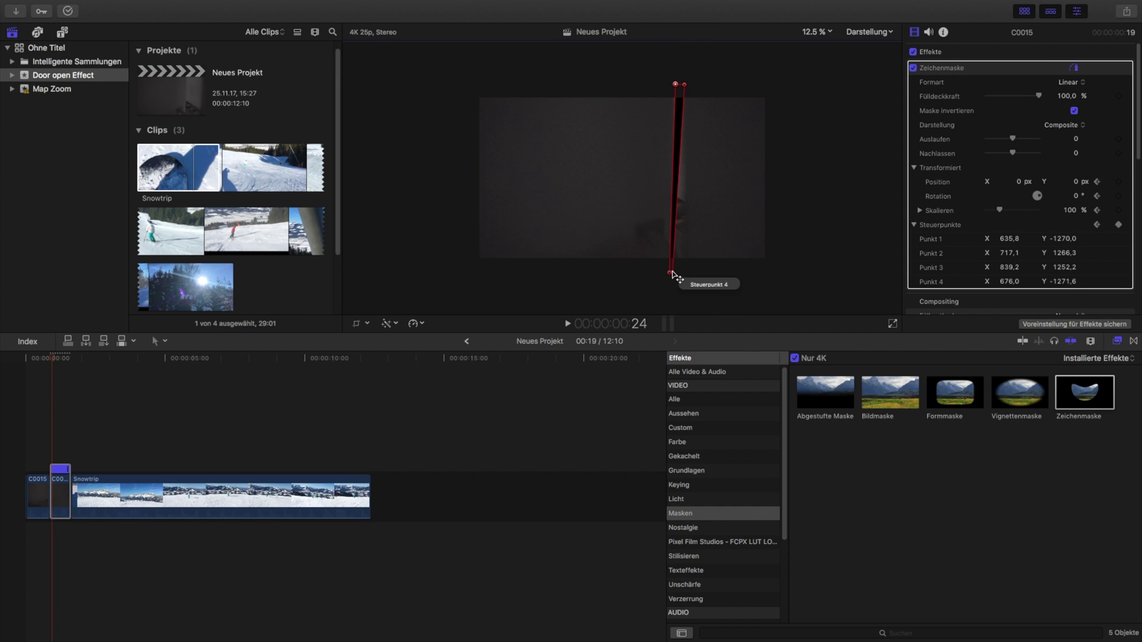
{"action": "left_click_drag", "start_coordinate": [674, 275], "coordinate": [675, 274]}
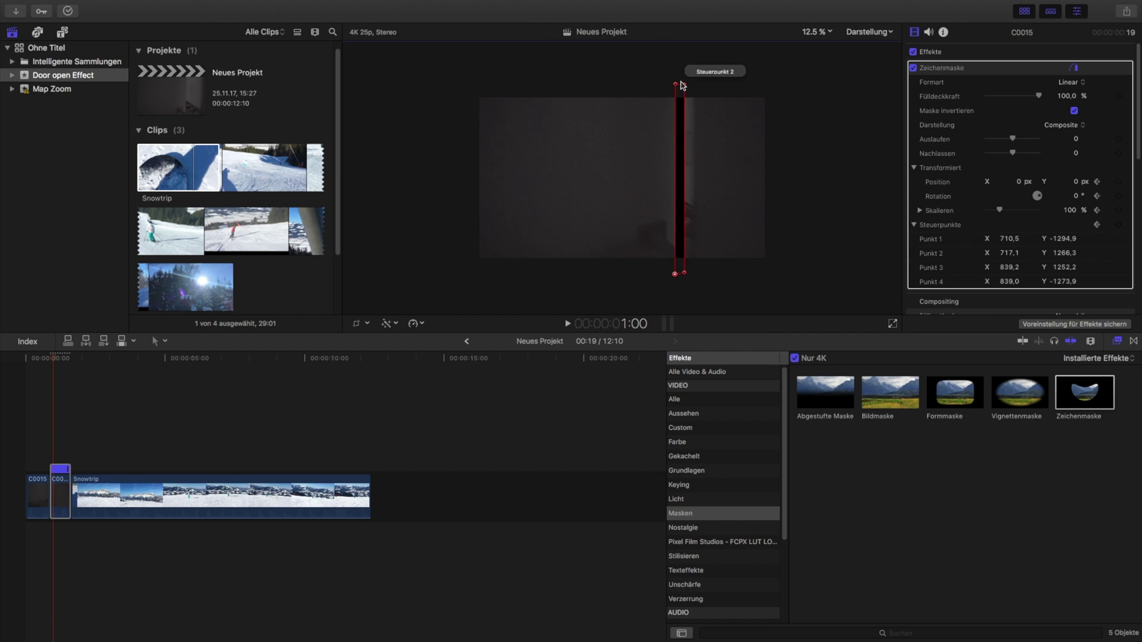
- Widen the mask strip past both frame edges, then return the playhead to 0:22
{"action": "left_click_drag", "start_coordinate": [680, 85], "coordinate": [738, 87]}
{"action": "left_click_drag", "start_coordinate": [684, 273], "coordinate": [730, 272]}
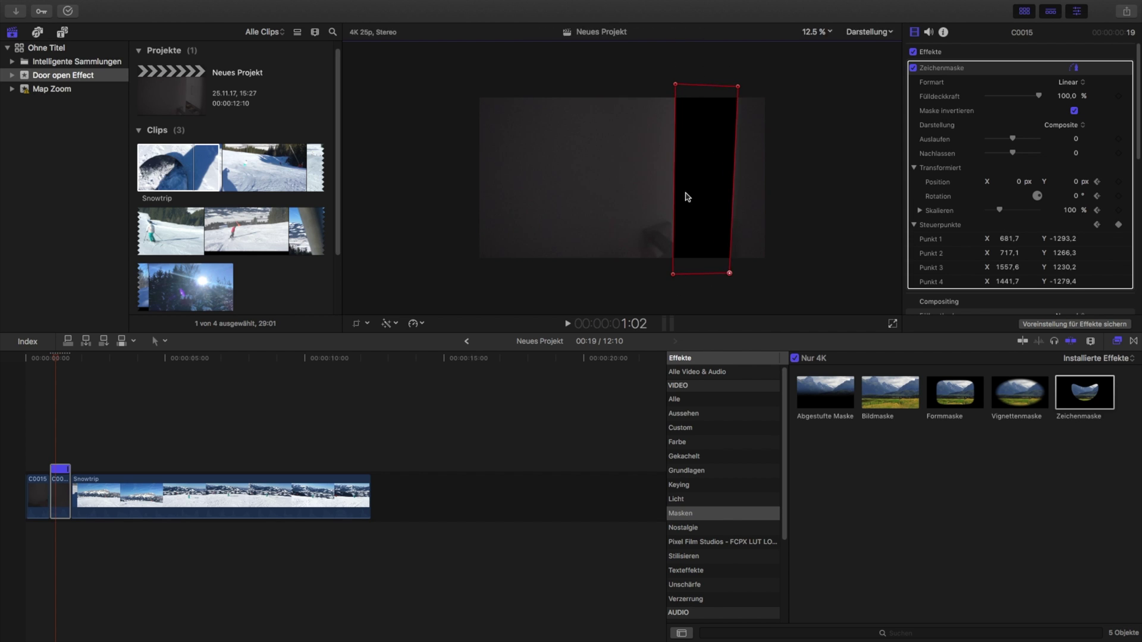
{"action": "mouse_move", "coordinate": [675, 84]}
{"action": "left_mouse_down"}
{"action": "mouse_move", "coordinate": [679, 74]}
{"action": "mouse_move", "coordinate": [765, 78]}
{"action": "left_mouse_up"}
{"action": "left_click_drag", "start_coordinate": [731, 273], "coordinate": [769, 271]}
{"action": "left_click_drag", "start_coordinate": [674, 275], "coordinate": [676, 278]}
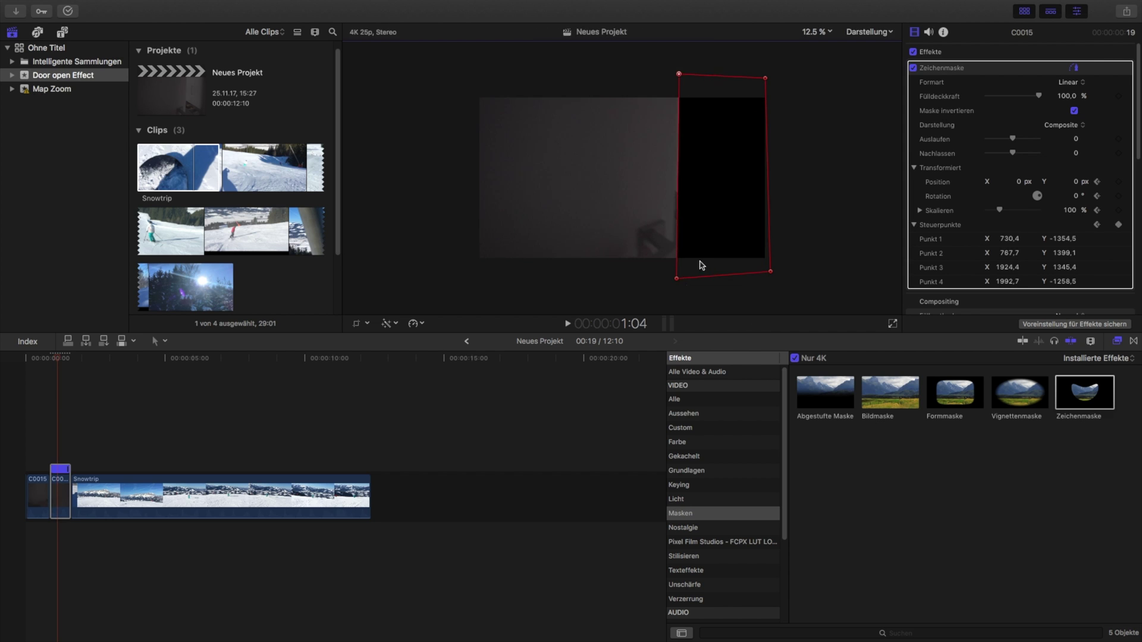
{"action": "left_click_drag", "start_coordinate": [679, 74], "coordinate": [638, 76]}
{"action": "left_click_drag", "start_coordinate": [676, 277], "coordinate": [588, 274]}
{"action": "left_click_drag", "start_coordinate": [638, 76], "coordinate": [560, 93]}
{"action": "left_click_drag", "start_coordinate": [589, 274], "coordinate": [511, 282]}
{"action": "left_click_drag", "start_coordinate": [560, 93], "coordinate": [487, 87]}
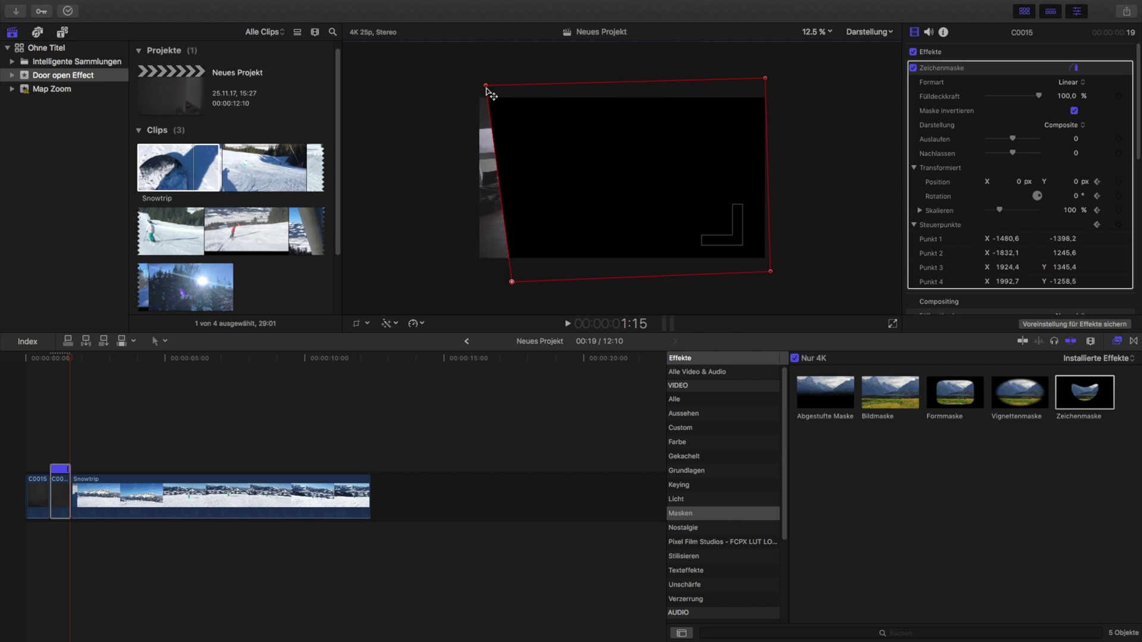
{"action": "left_click", "coordinate": [72, 359]}
{"action": "left_click_drag", "start_coordinate": [71, 359], "coordinate": [52, 361]}
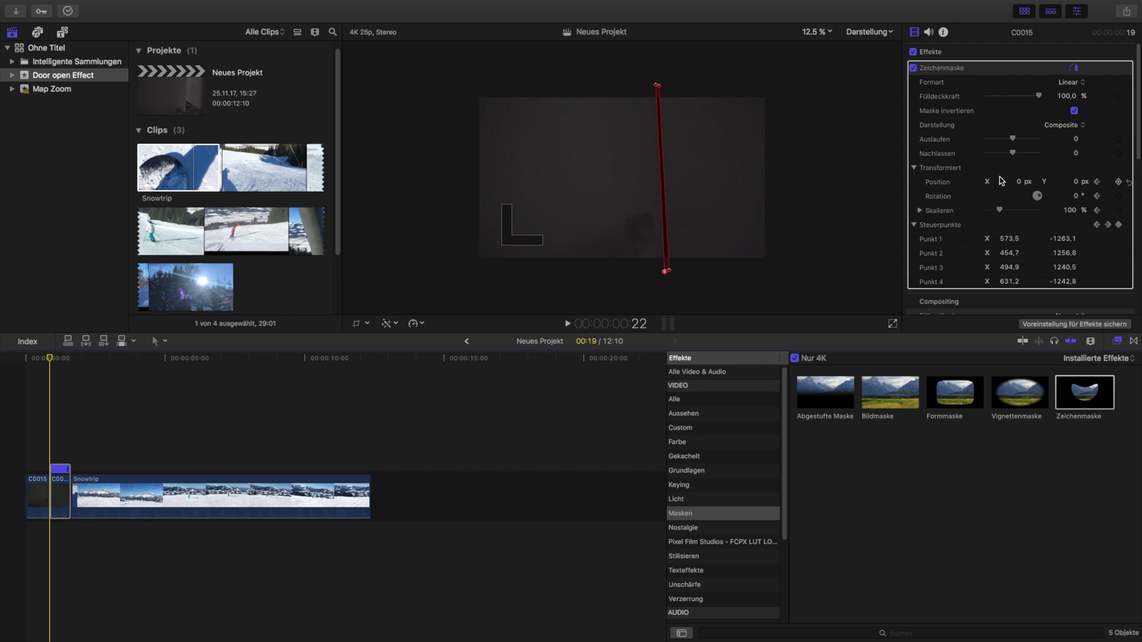
- Set the mask feather (Auslaufen) to 41 and preview the door opening
{"action": "left_click_drag", "start_coordinate": [1012, 139], "coordinate": [1023, 139]}
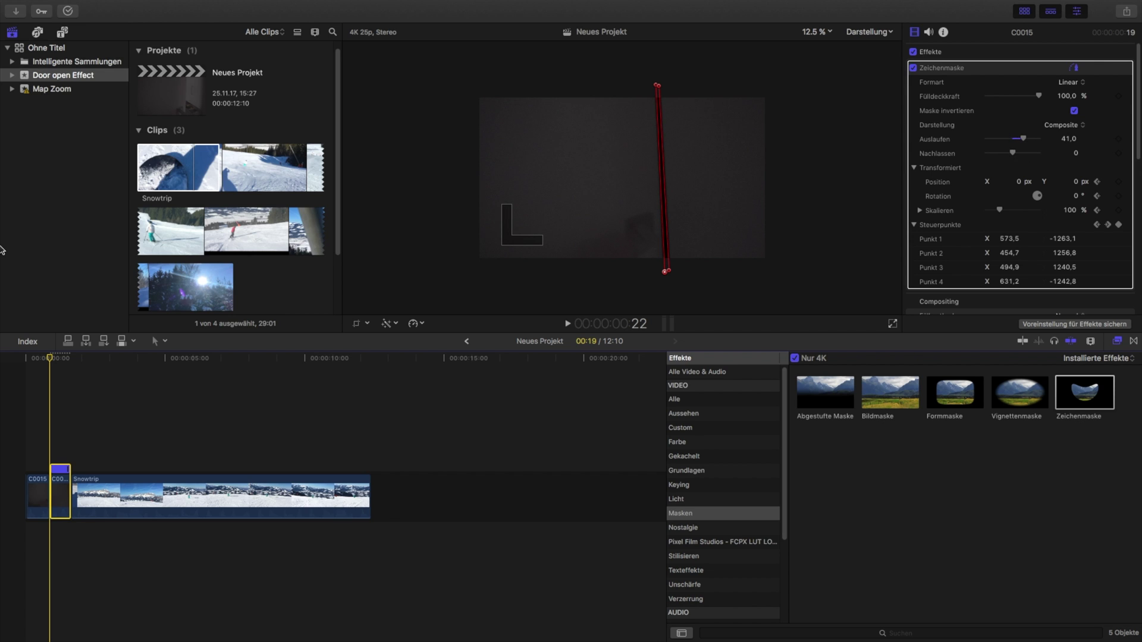
{"action": "left_click", "coordinate": [49, 358]}
{"action": "left_click", "coordinate": [567, 324]}
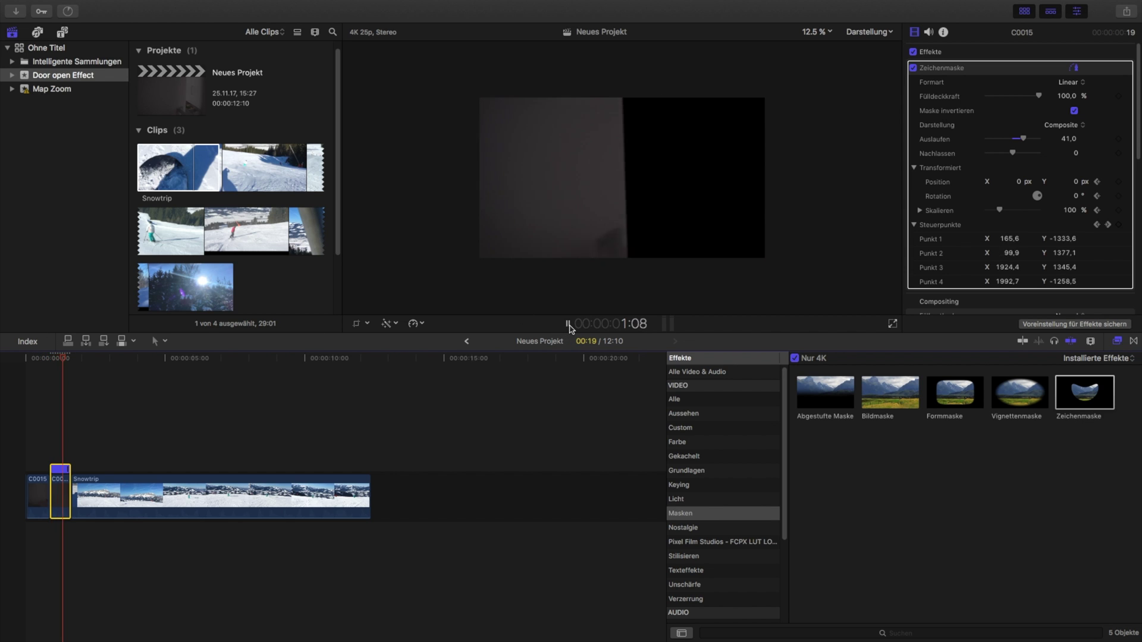
{"action": "key", "text": "space"}
- Move Snowtrip beneath C0015, play from the start, and reselect C0015
{"action": "mouse_move", "coordinate": [97, 482]}
{"action": "left_mouse_down"}
{"action": "mouse_move", "coordinate": [70, 544]}
{"action": "mouse_move", "coordinate": [83, 532]}
{"action": "left_mouse_up"}
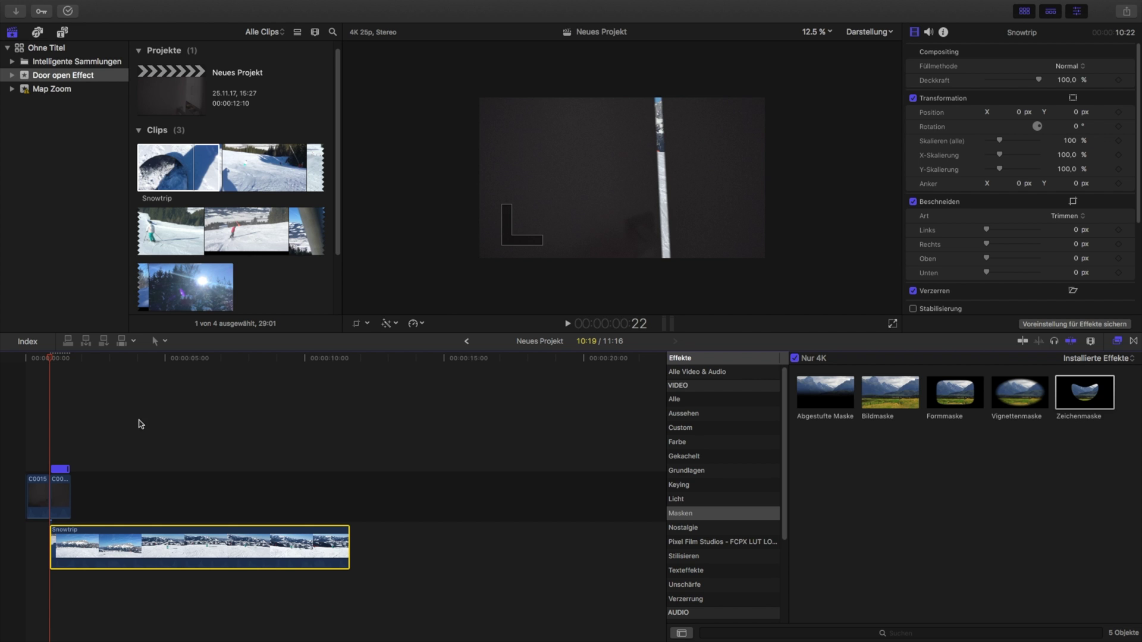
{"action": "key", "text": "Home"}
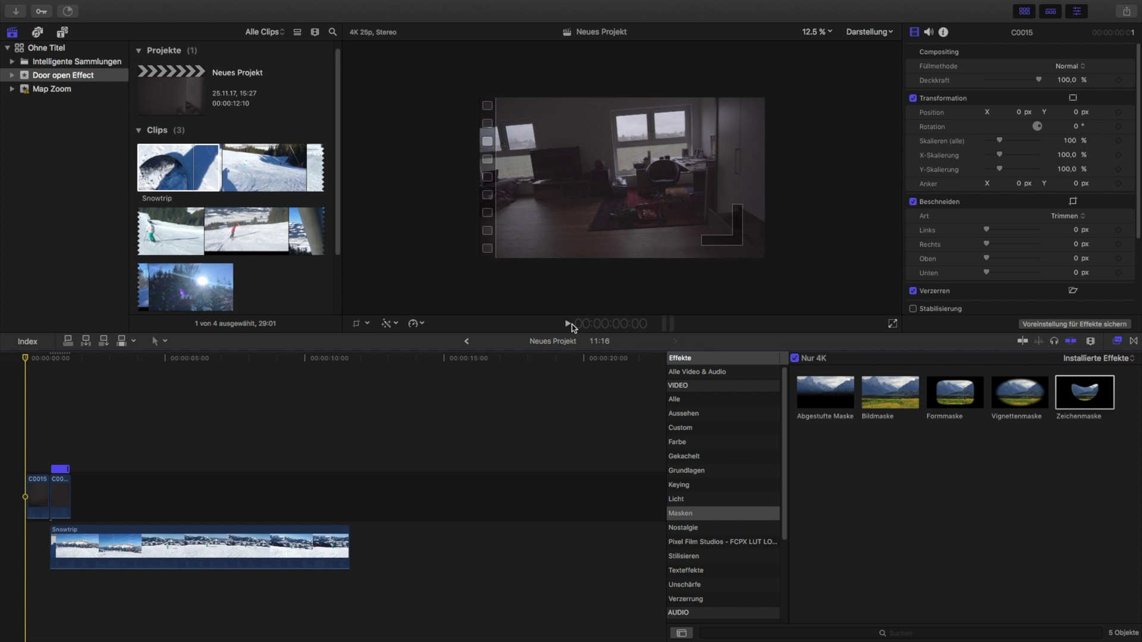
{"action": "left_click", "coordinate": [568, 324]}
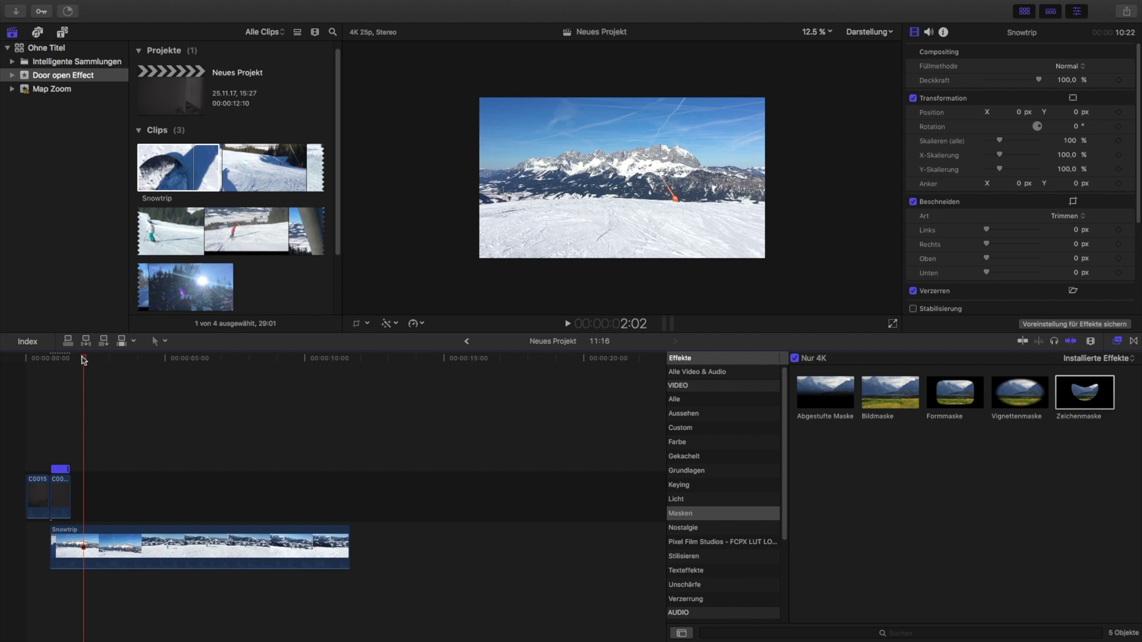
{"action": "left_click_drag", "start_coordinate": [83, 360], "coordinate": [52, 368]}
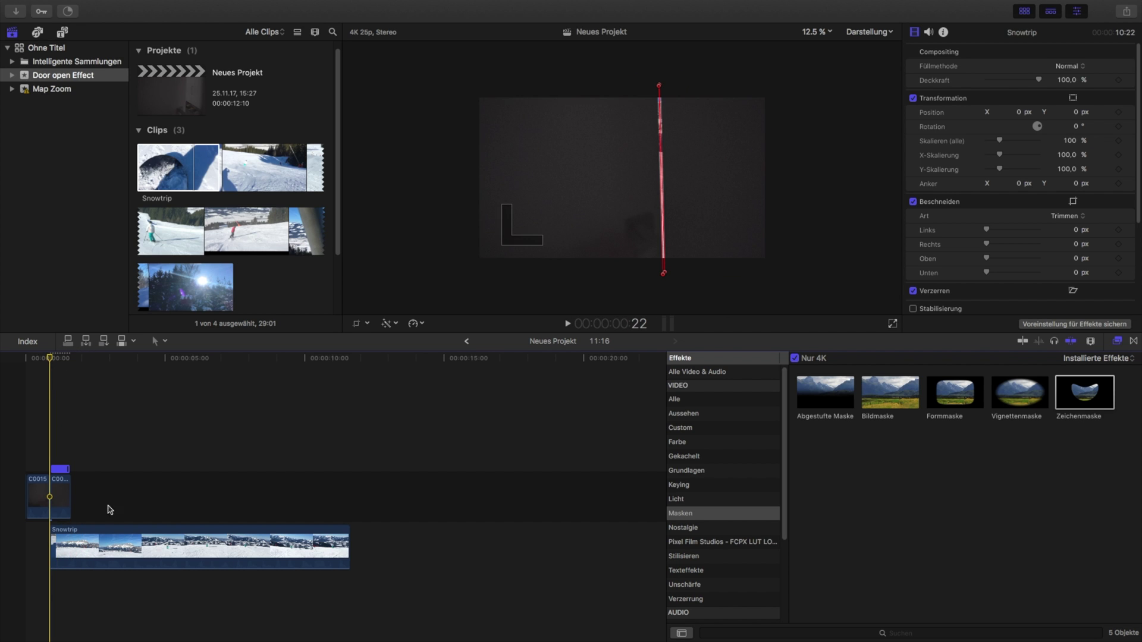
{"action": "key", "text": "c"}
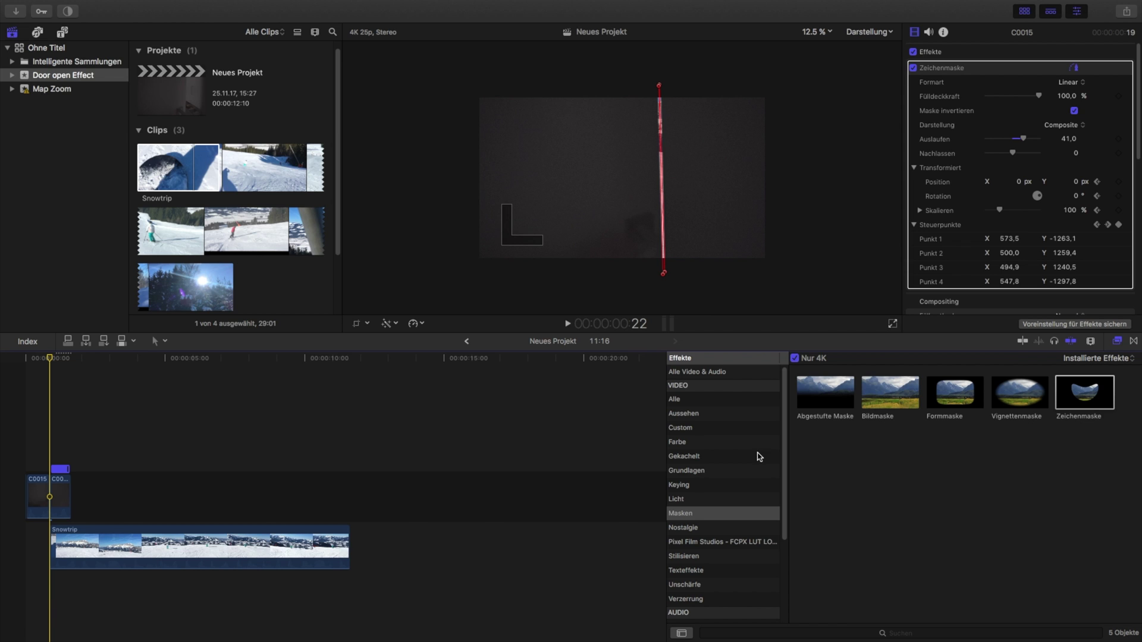
{"action": "scroll", "coordinate": [699, 541], "scroll_direction": "down", "scroll_amount": 4}
{"action": "scroll", "coordinate": [697, 527], "scroll_direction": "down", "scroll_amount": 2}
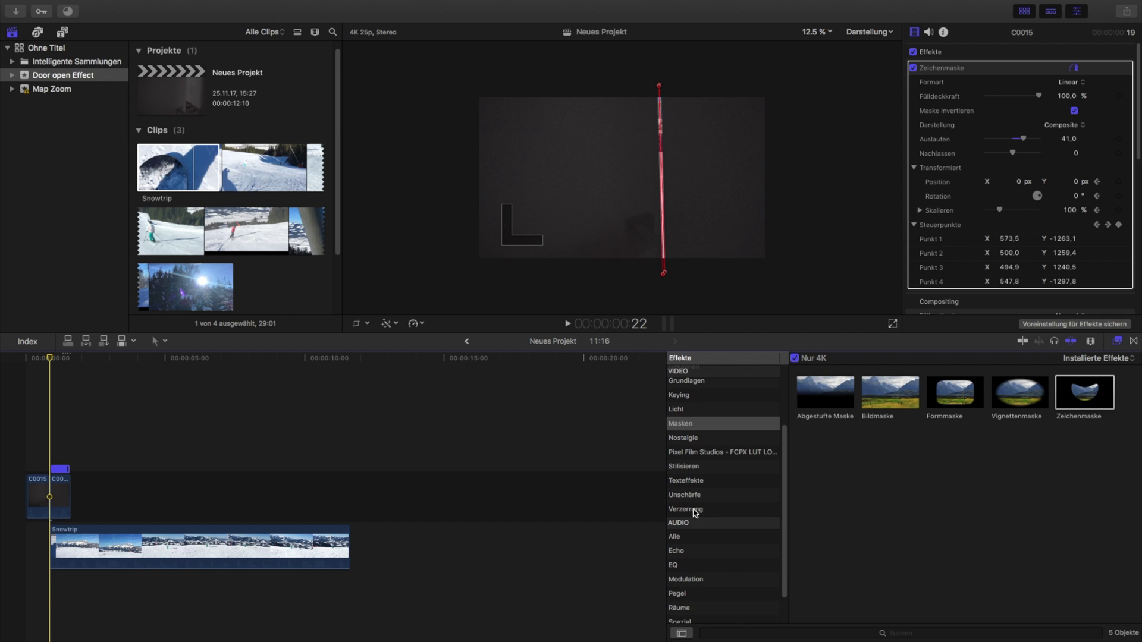
- Blade off the start of Snowtrip and apply Gauß-Weichzeichner to that short piece
{"action": "left_click", "coordinate": [693, 497]}
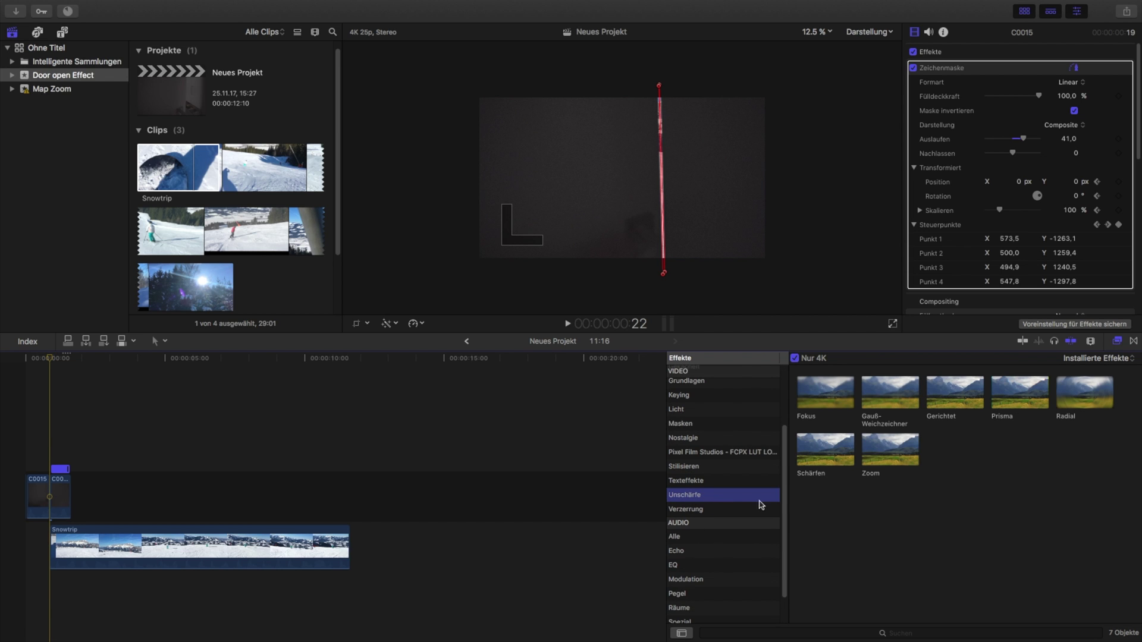
{"action": "left_click", "coordinate": [64, 544]}
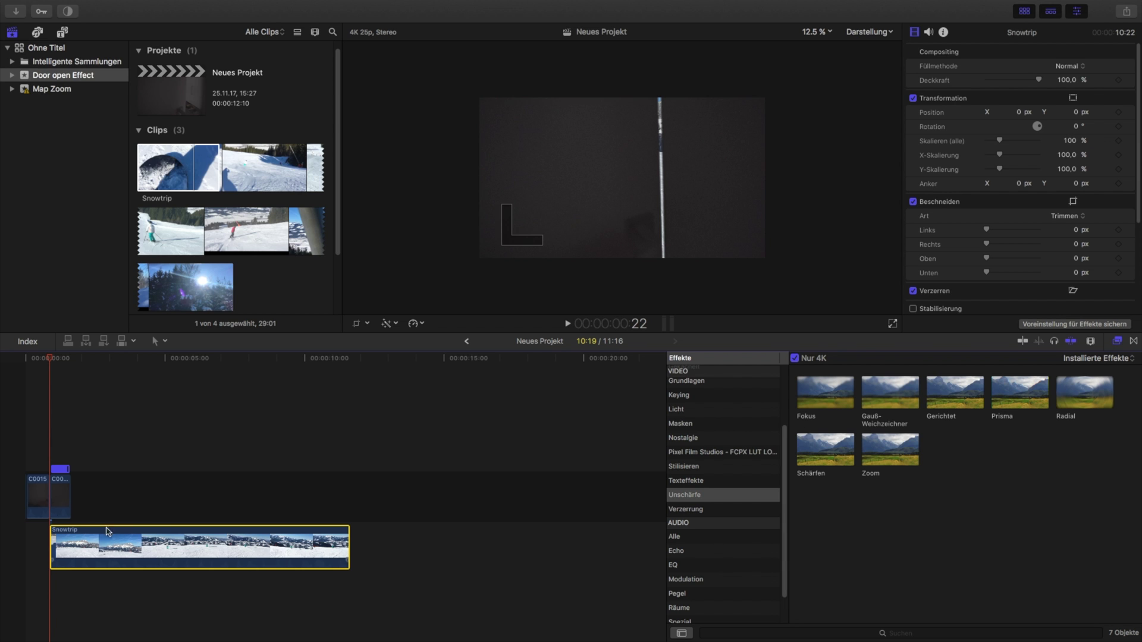
{"action": "key", "text": "b"}
{"action": "left_click", "coordinate": [72, 543]}
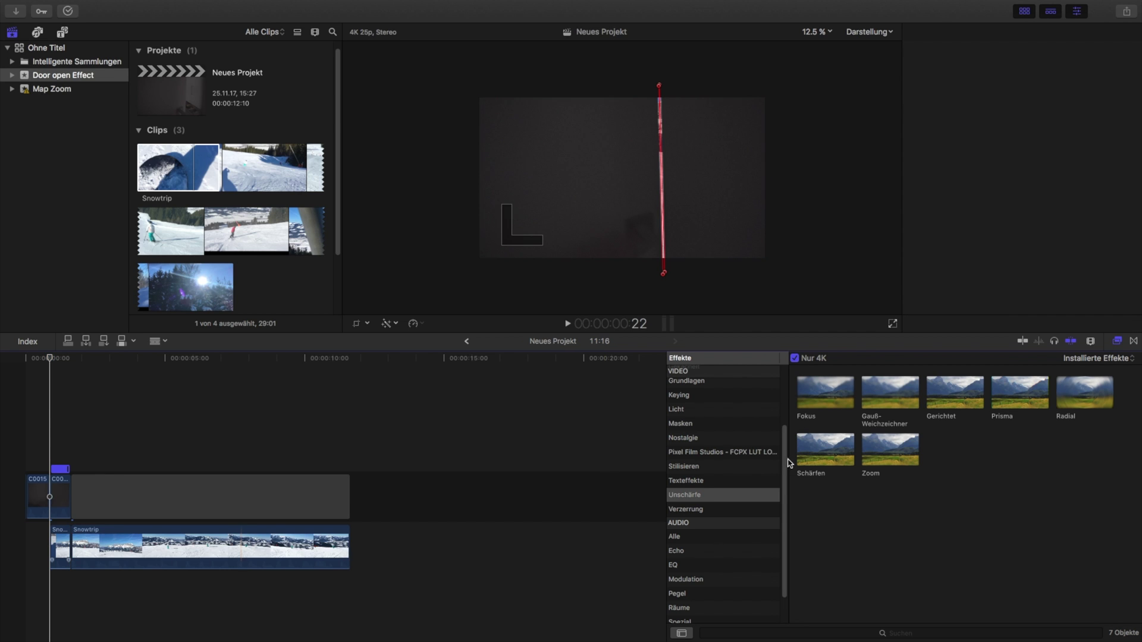
{"action": "left_click_drag", "start_coordinate": [890, 392], "coordinate": [62, 543]}
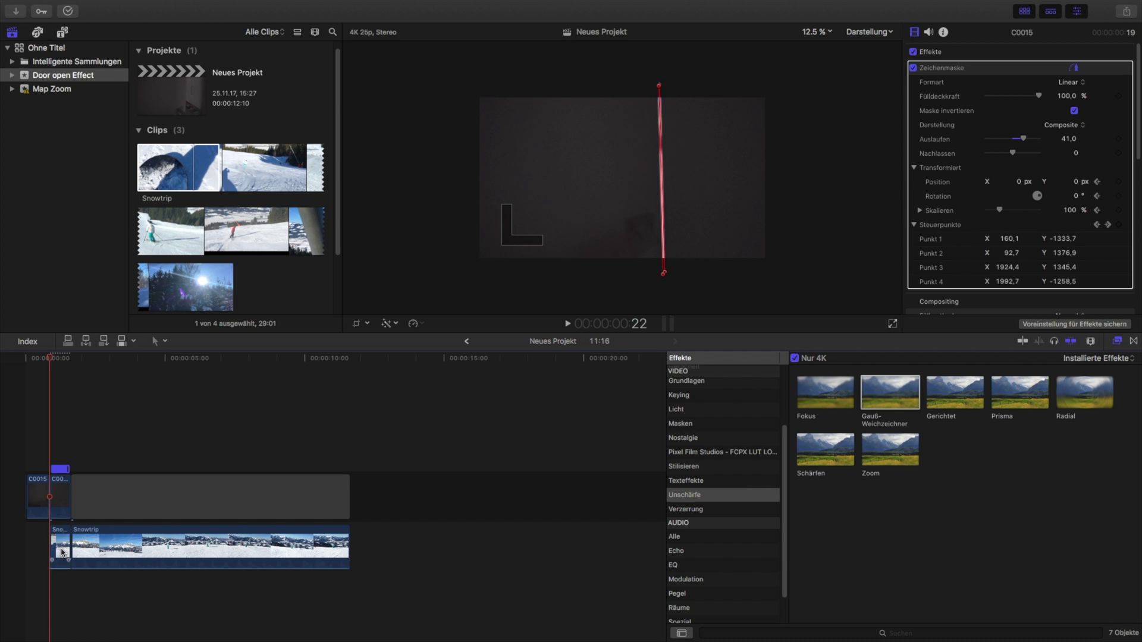
- Keyframe the blur Amount: about 47 at 0:22, 51 at 1:08, 0 at 1:16
{"action": "left_click", "coordinate": [63, 552]}
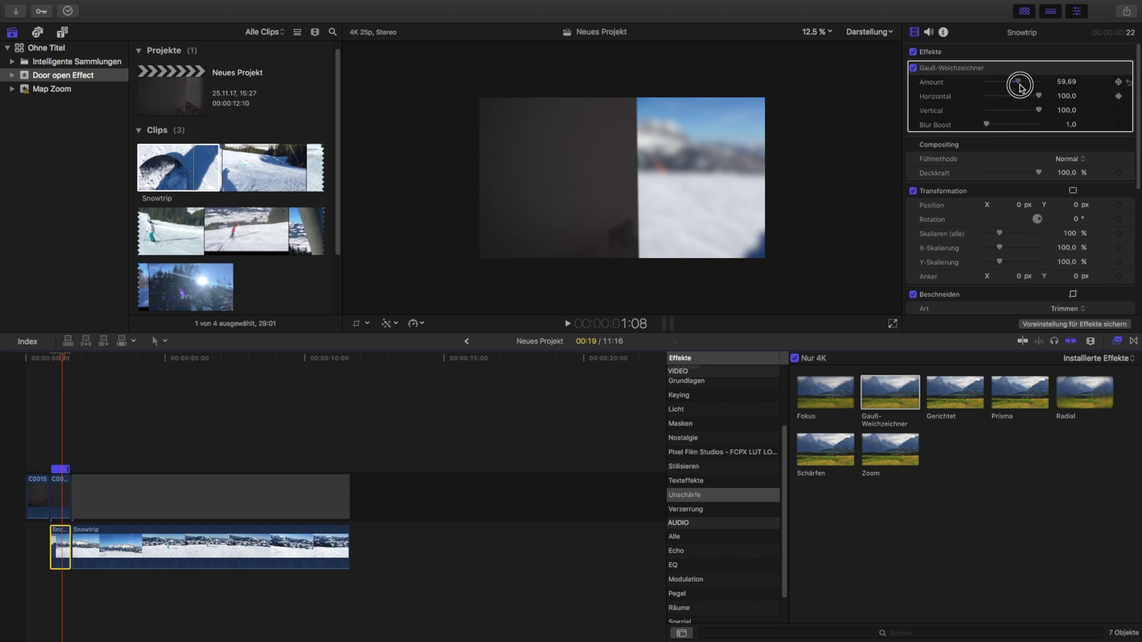
{"action": "left_click_drag", "start_coordinate": [1020, 86], "coordinate": [1016, 85]}
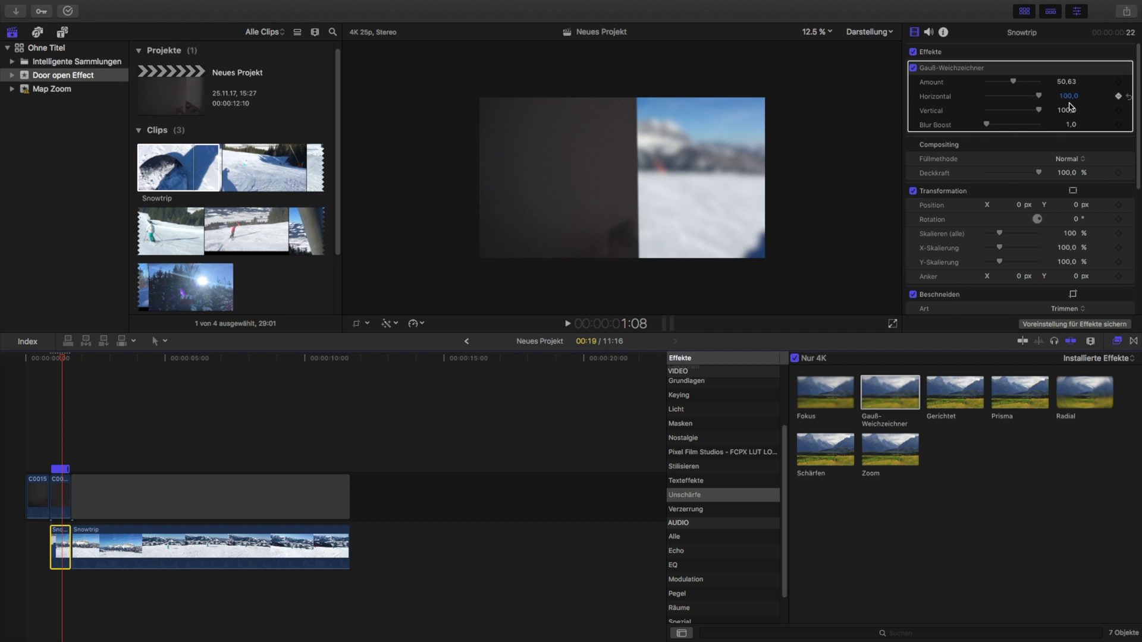
{"action": "left_click_drag", "start_coordinate": [62, 360], "coordinate": [70, 362]}
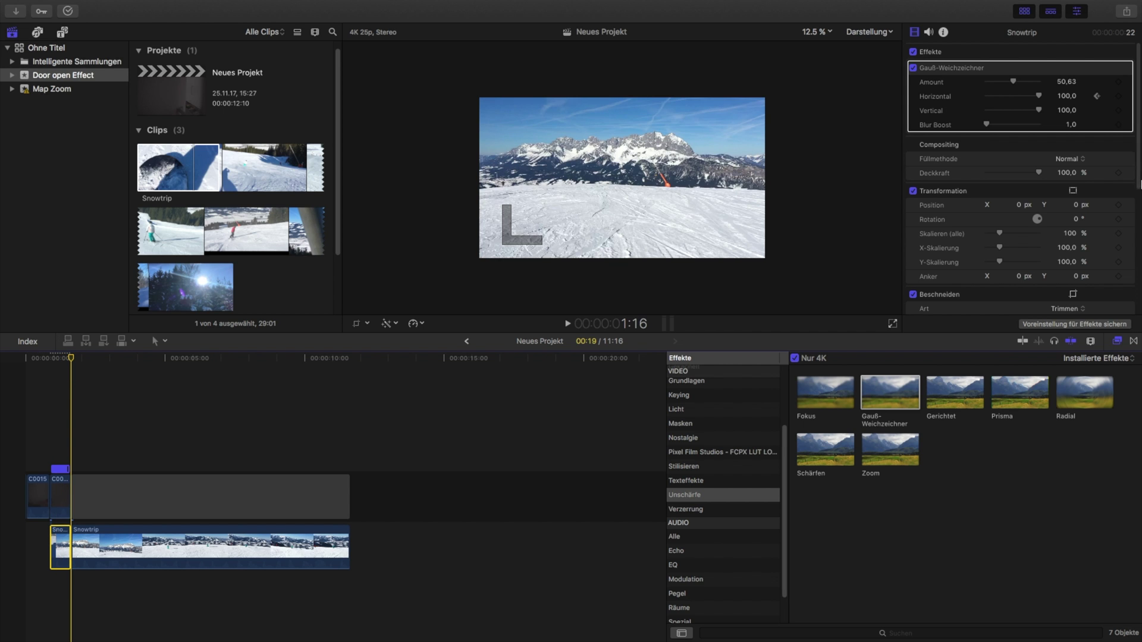
{"action": "mouse_move", "coordinate": [1116, 107]}
{"action": "left_click_drag", "start_coordinate": [1014, 83], "coordinate": [986, 83]}
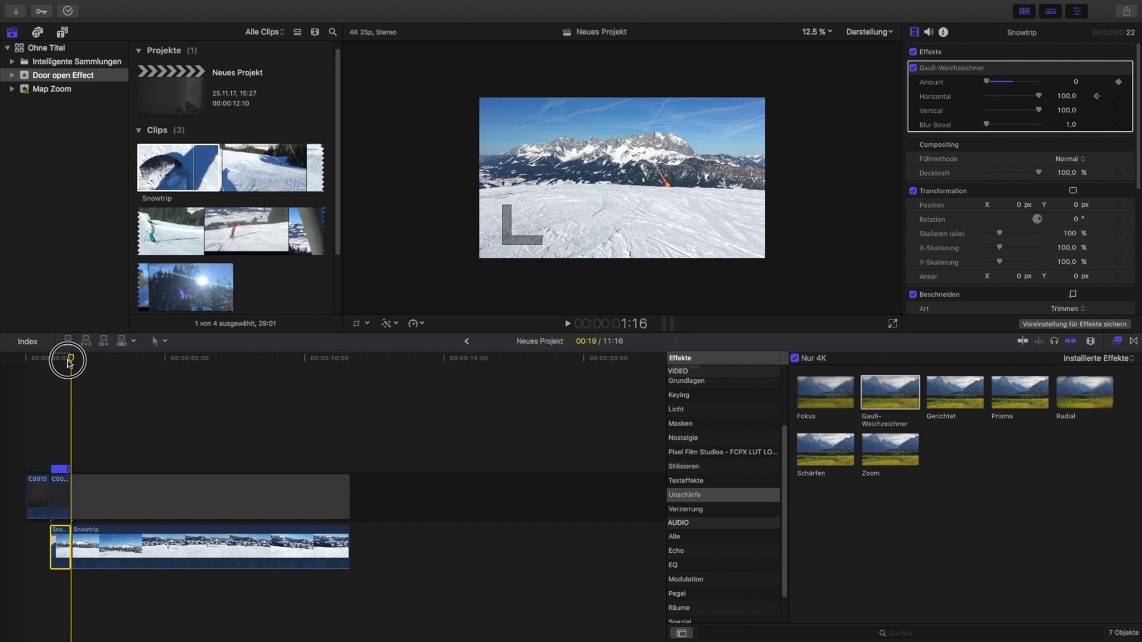
{"action": "left_click_drag", "start_coordinate": [72, 360], "coordinate": [53, 362]}
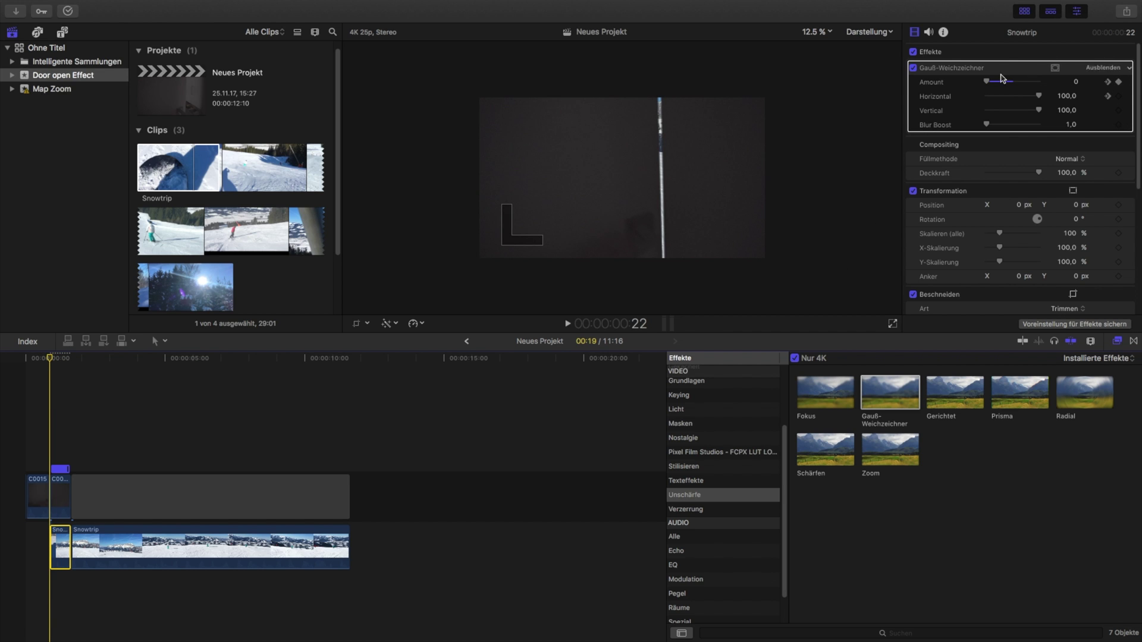
{"action": "left_click_drag", "start_coordinate": [987, 81], "coordinate": [1013, 83]}
{"action": "left_click", "coordinate": [51, 359]}
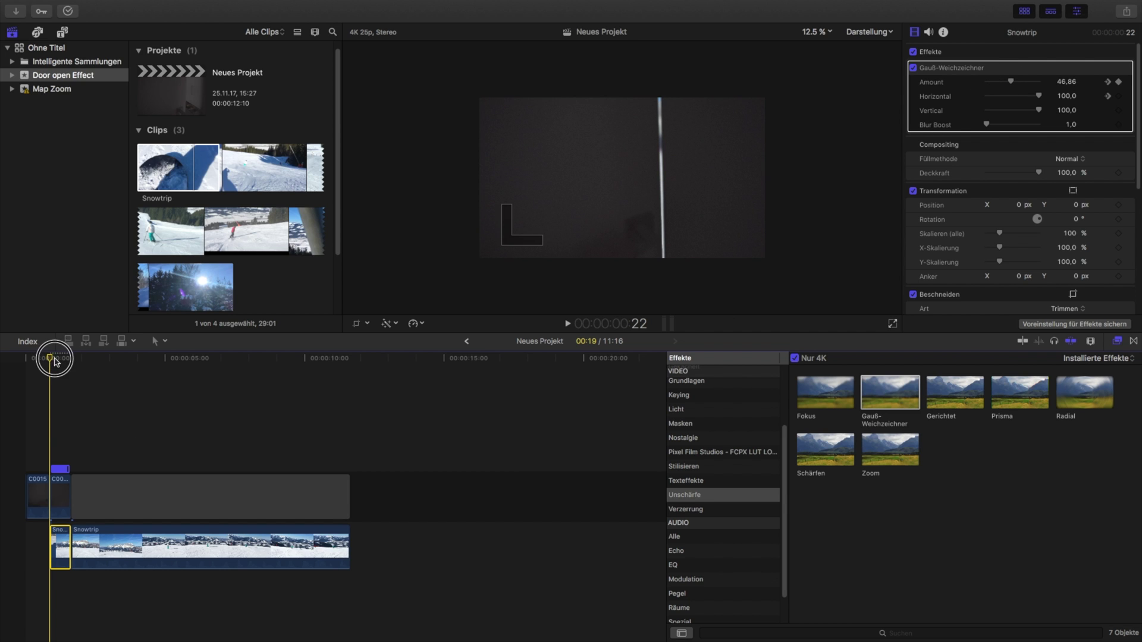